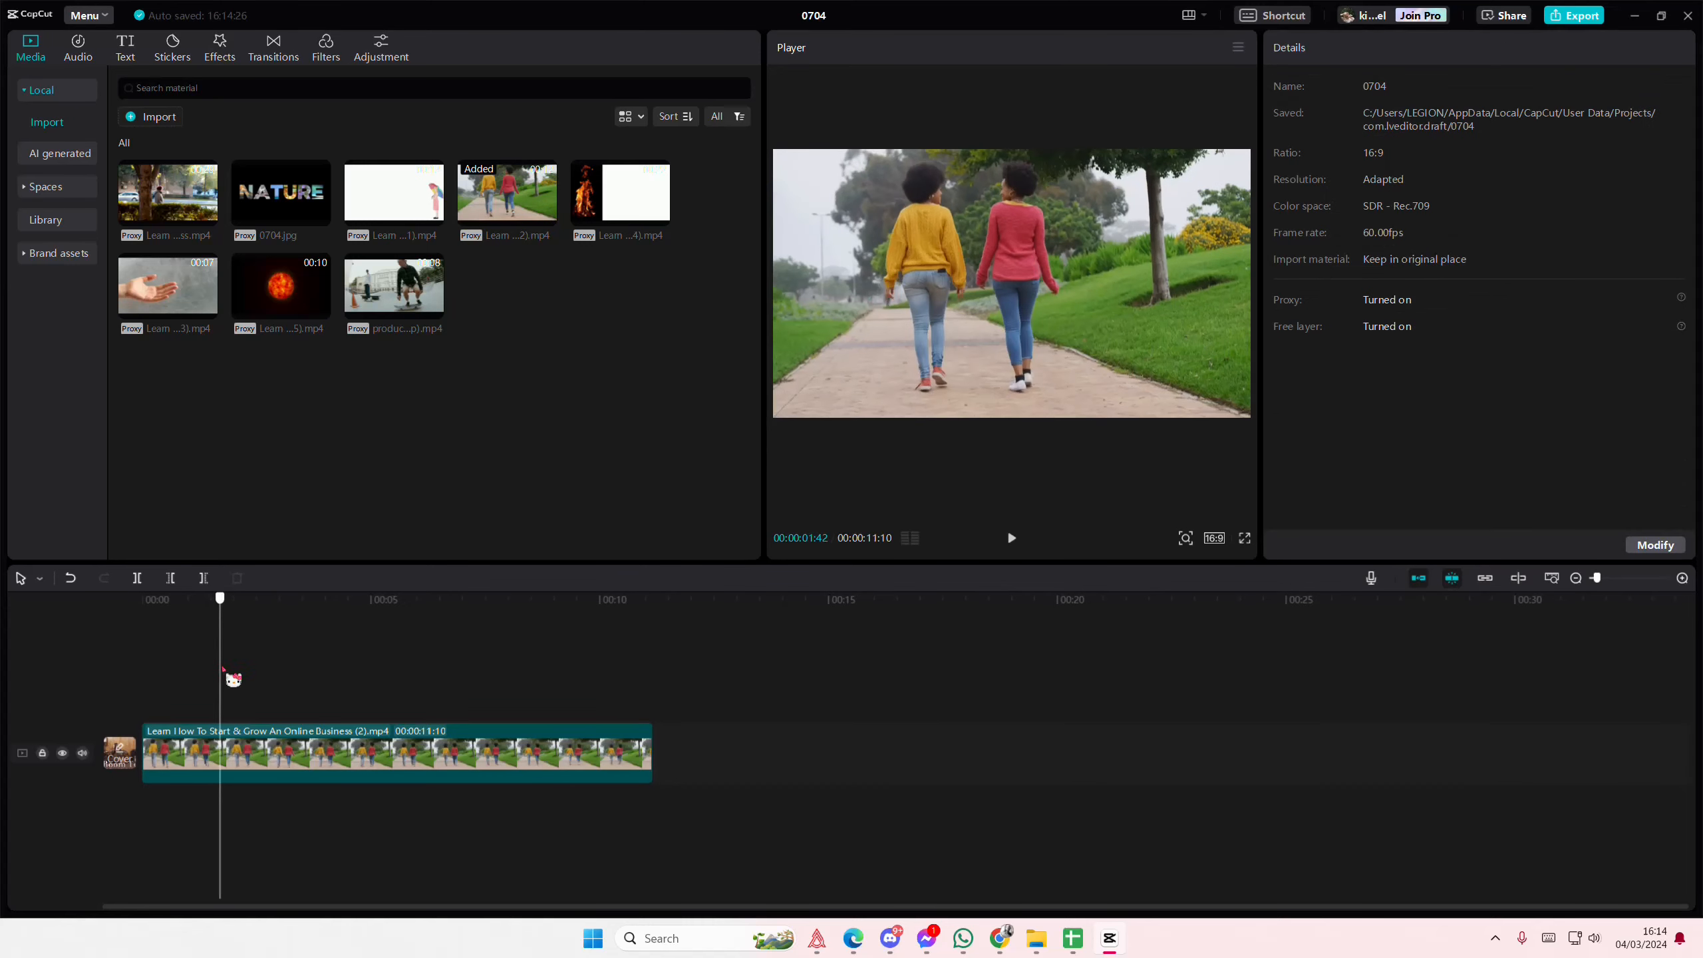
Duplicate the walking clip onto a new track above the original with copy and paste
mouse_move(233, 678)
mouse_down()
mouse_move(452, 688)
mouse_move(50, 677)
mouse_up()
click(262, 751)
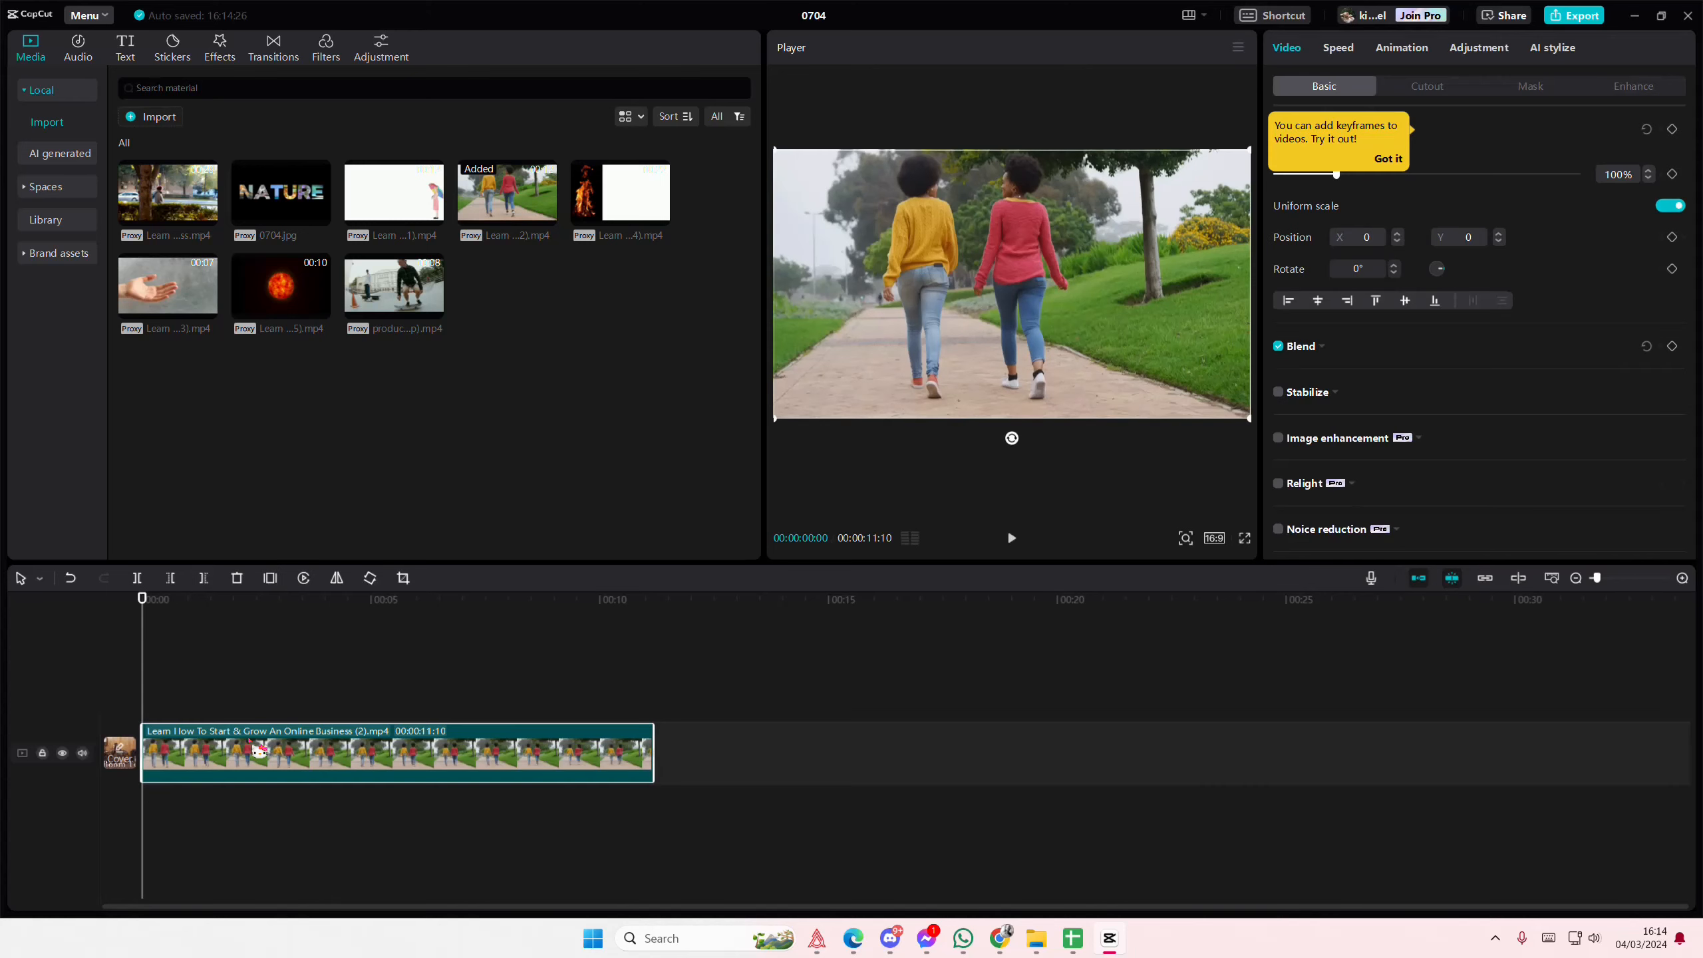
key(ctrl+c)
key(ctrl+v)
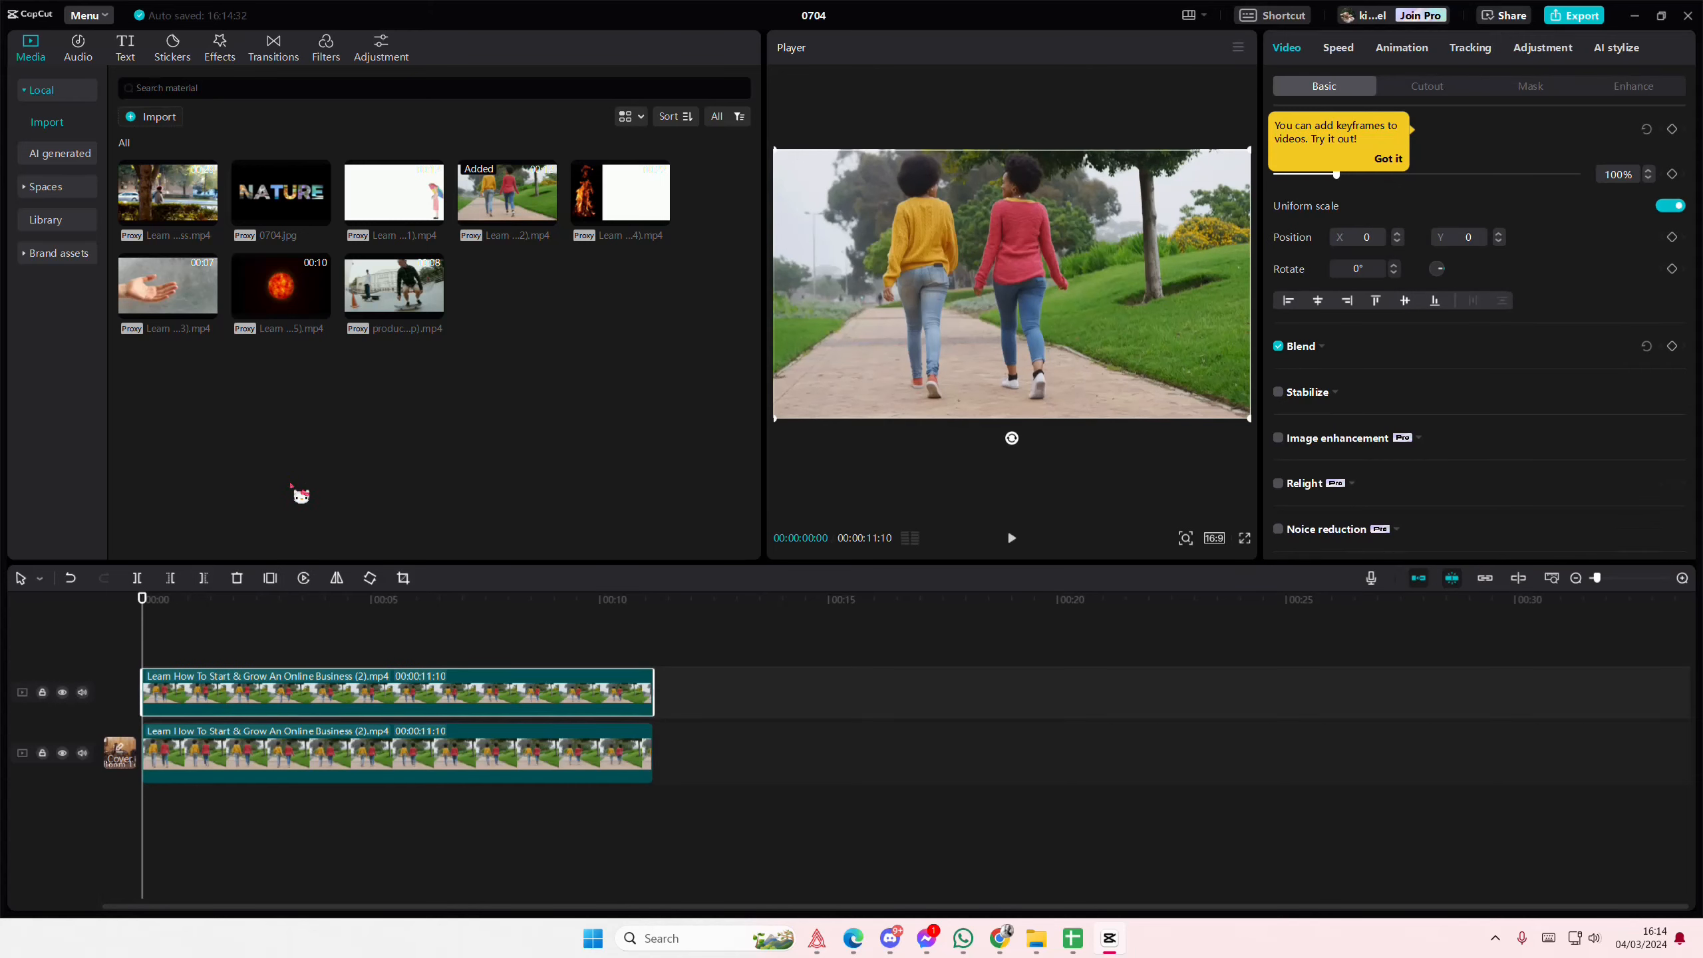
Enable Auto cutout on the copy and flip it upside down
click(1435, 89)
click(1277, 428)
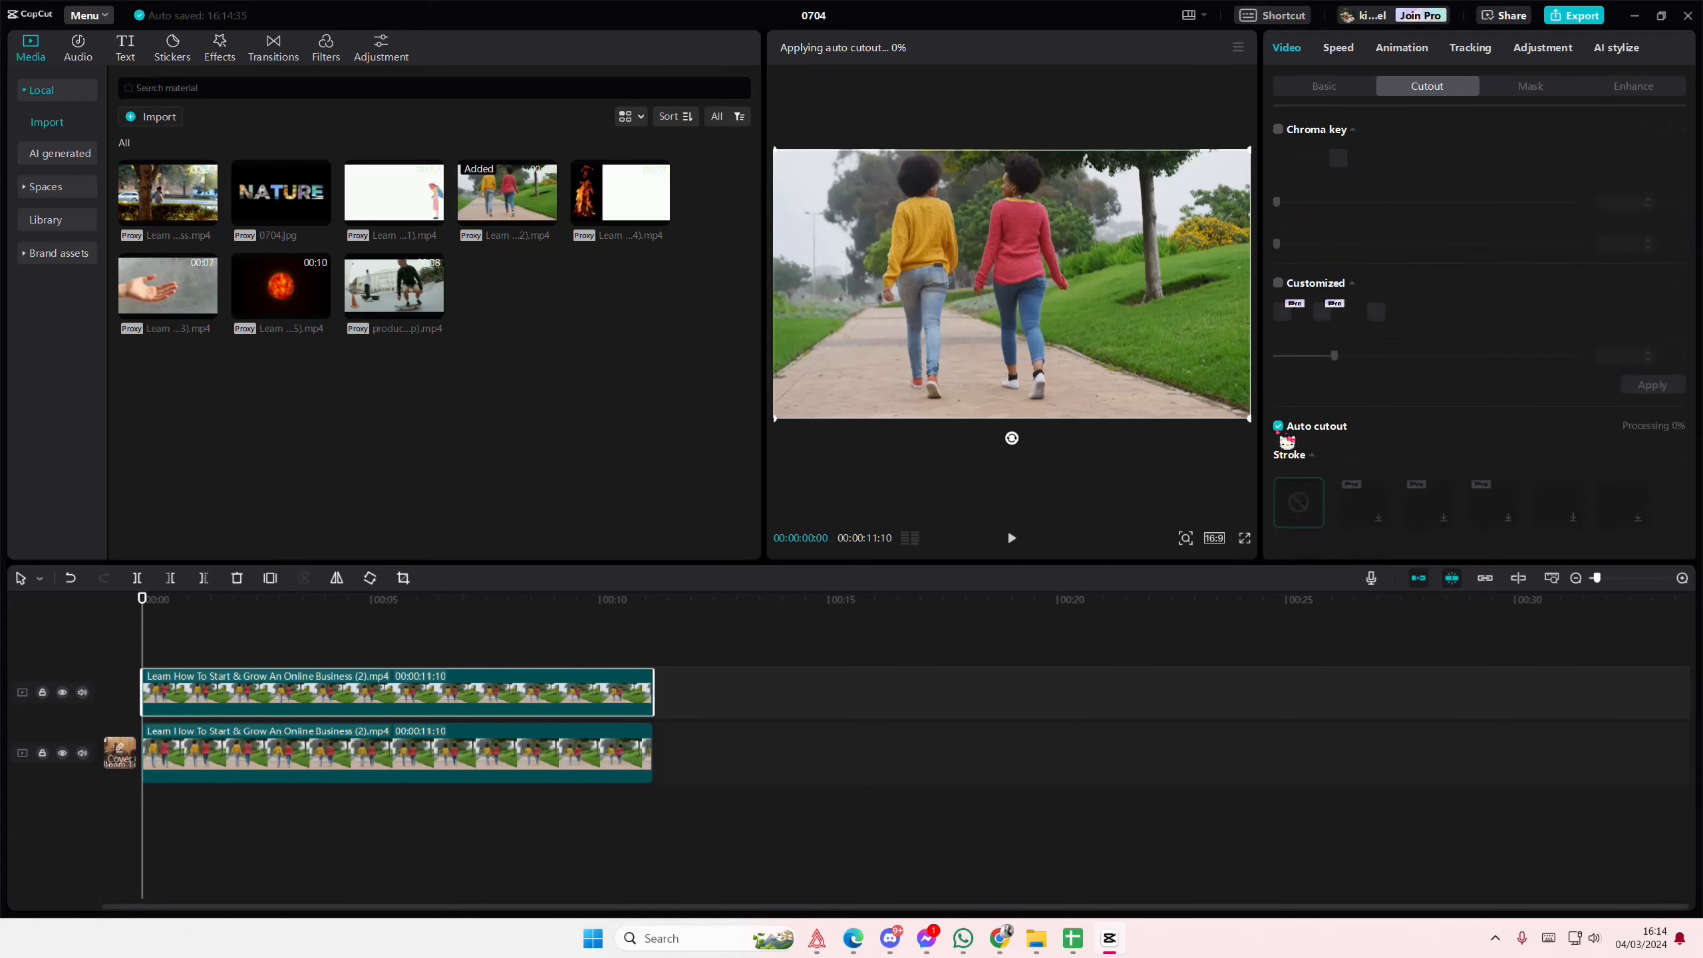
drag(1025, 403, 1077, 448)
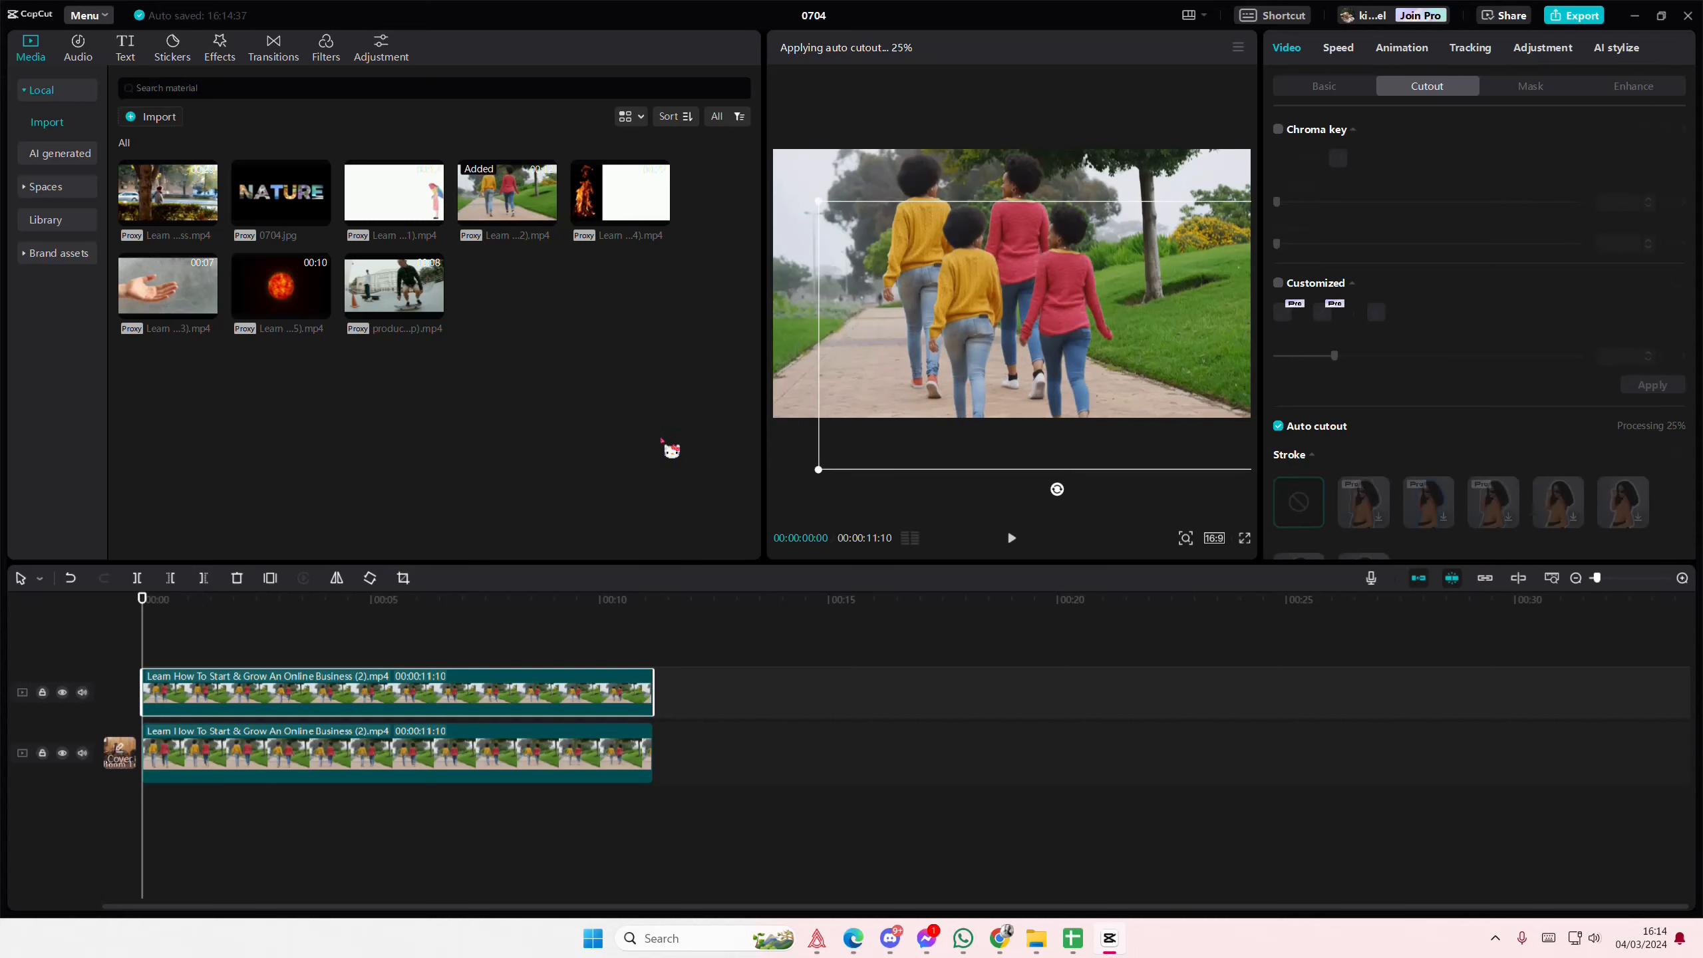
click(371, 581)
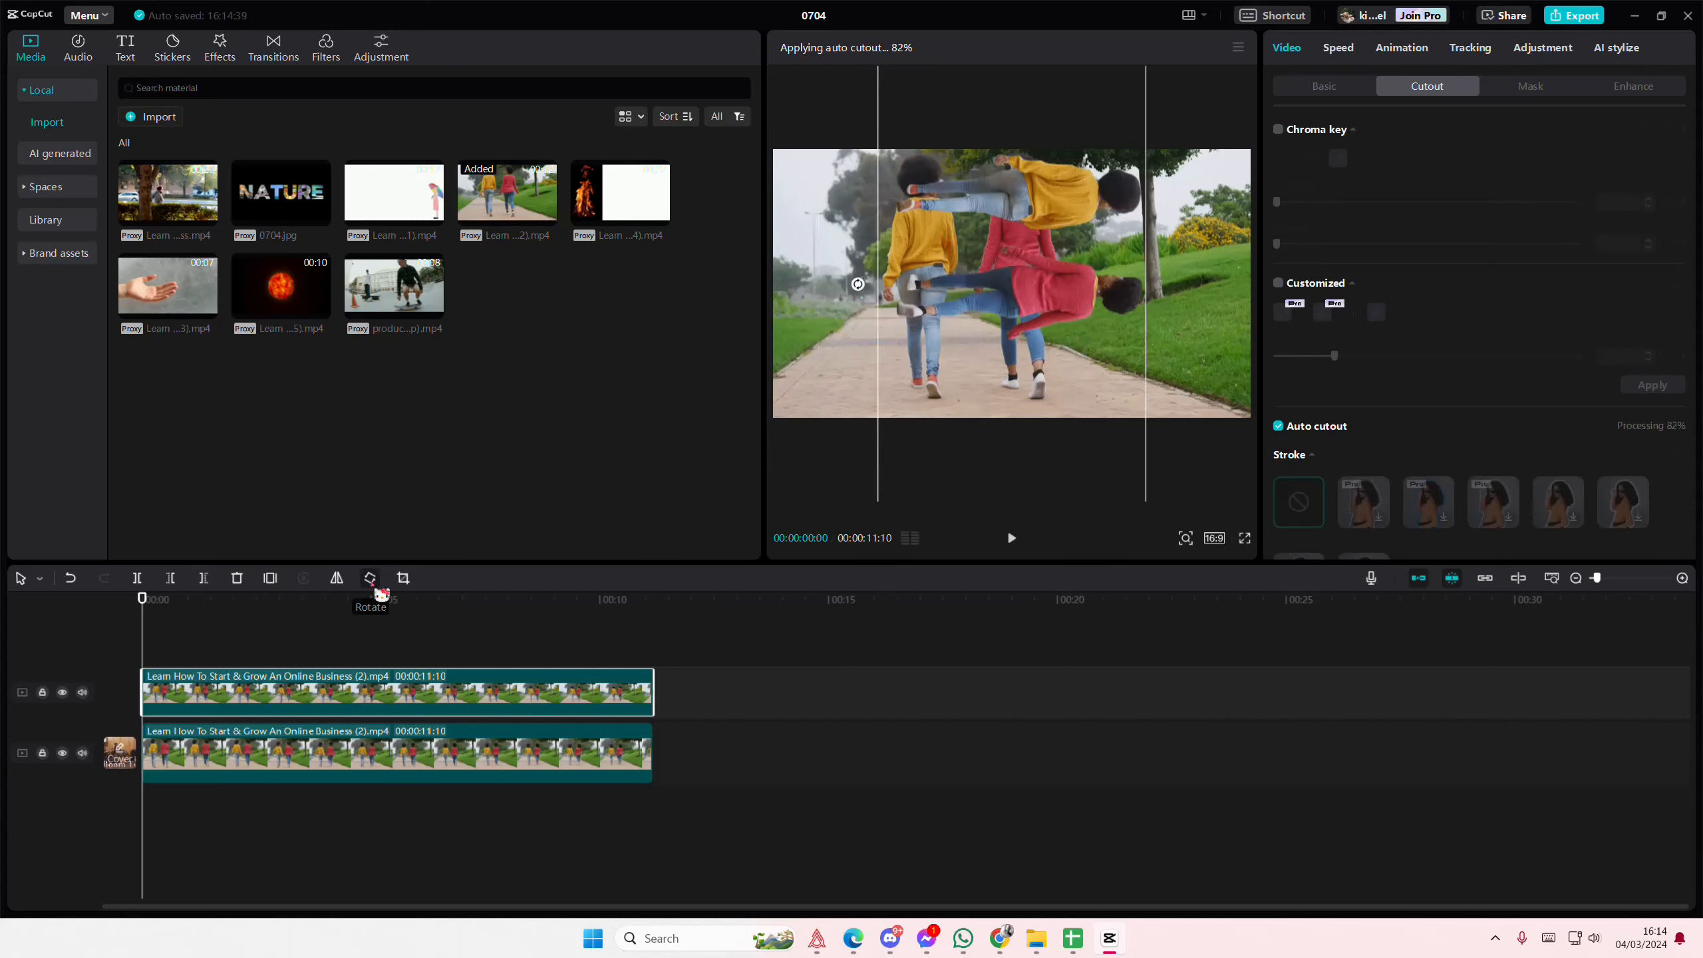
Lower the flipped cutout so its inverted feet sit beneath the walkers' feet and review it
drag(1067, 254, 1072, 485)
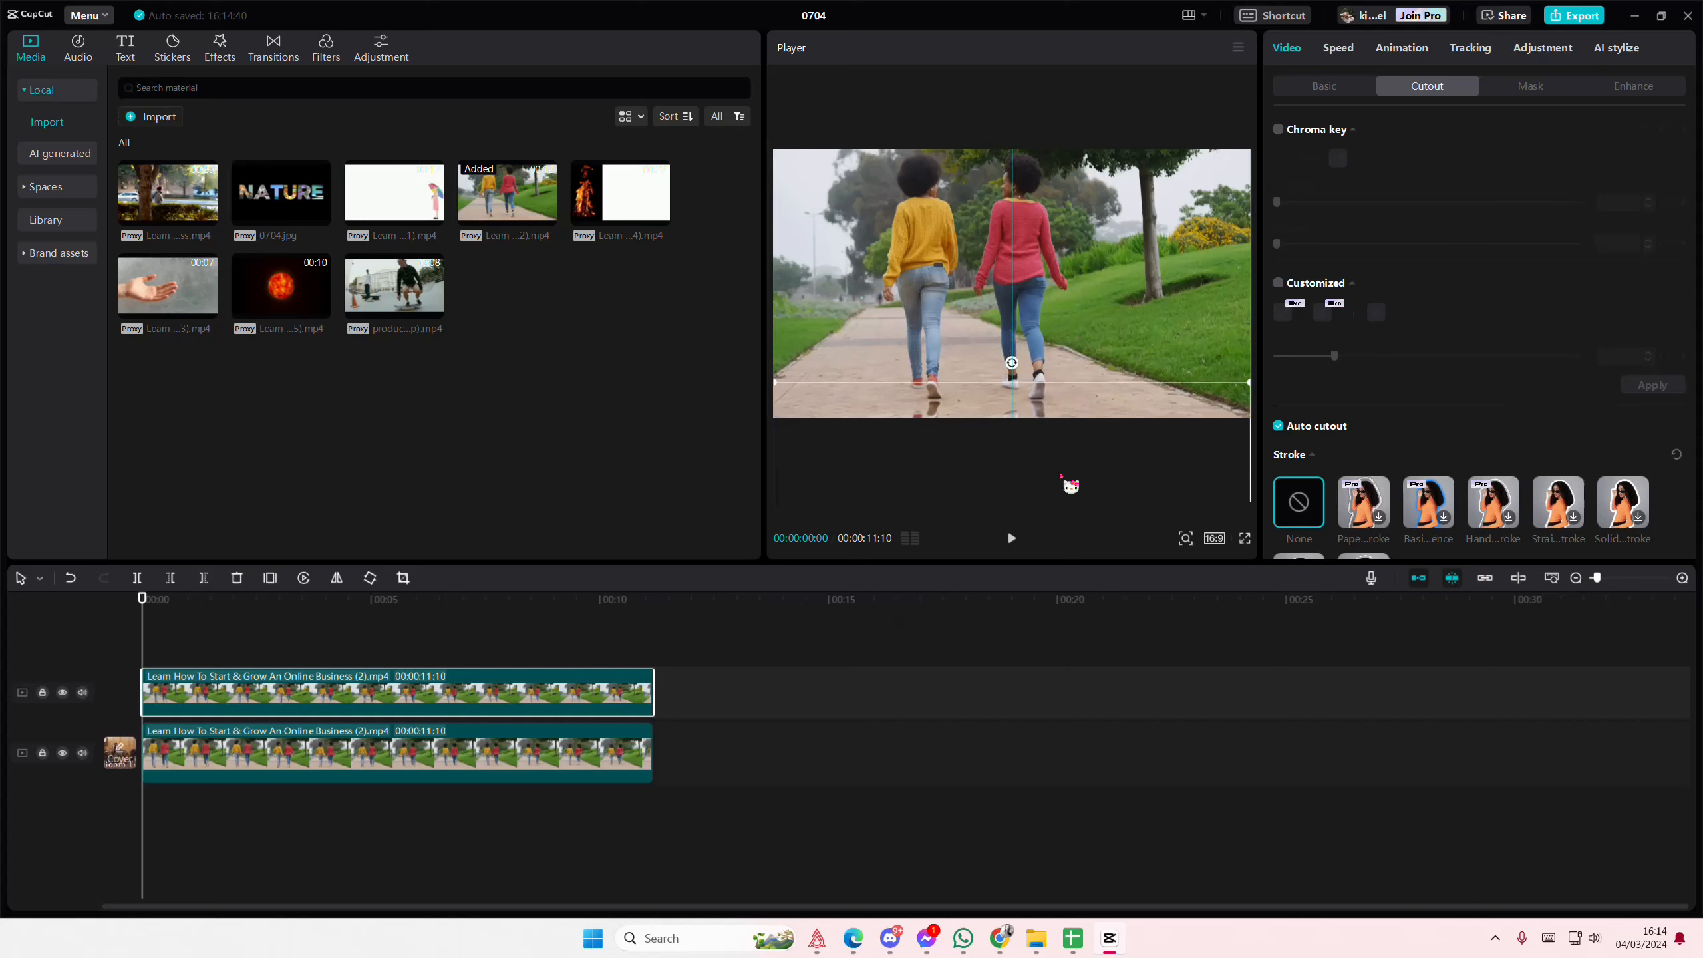
click(424, 633)
drag(432, 632, 244, 615)
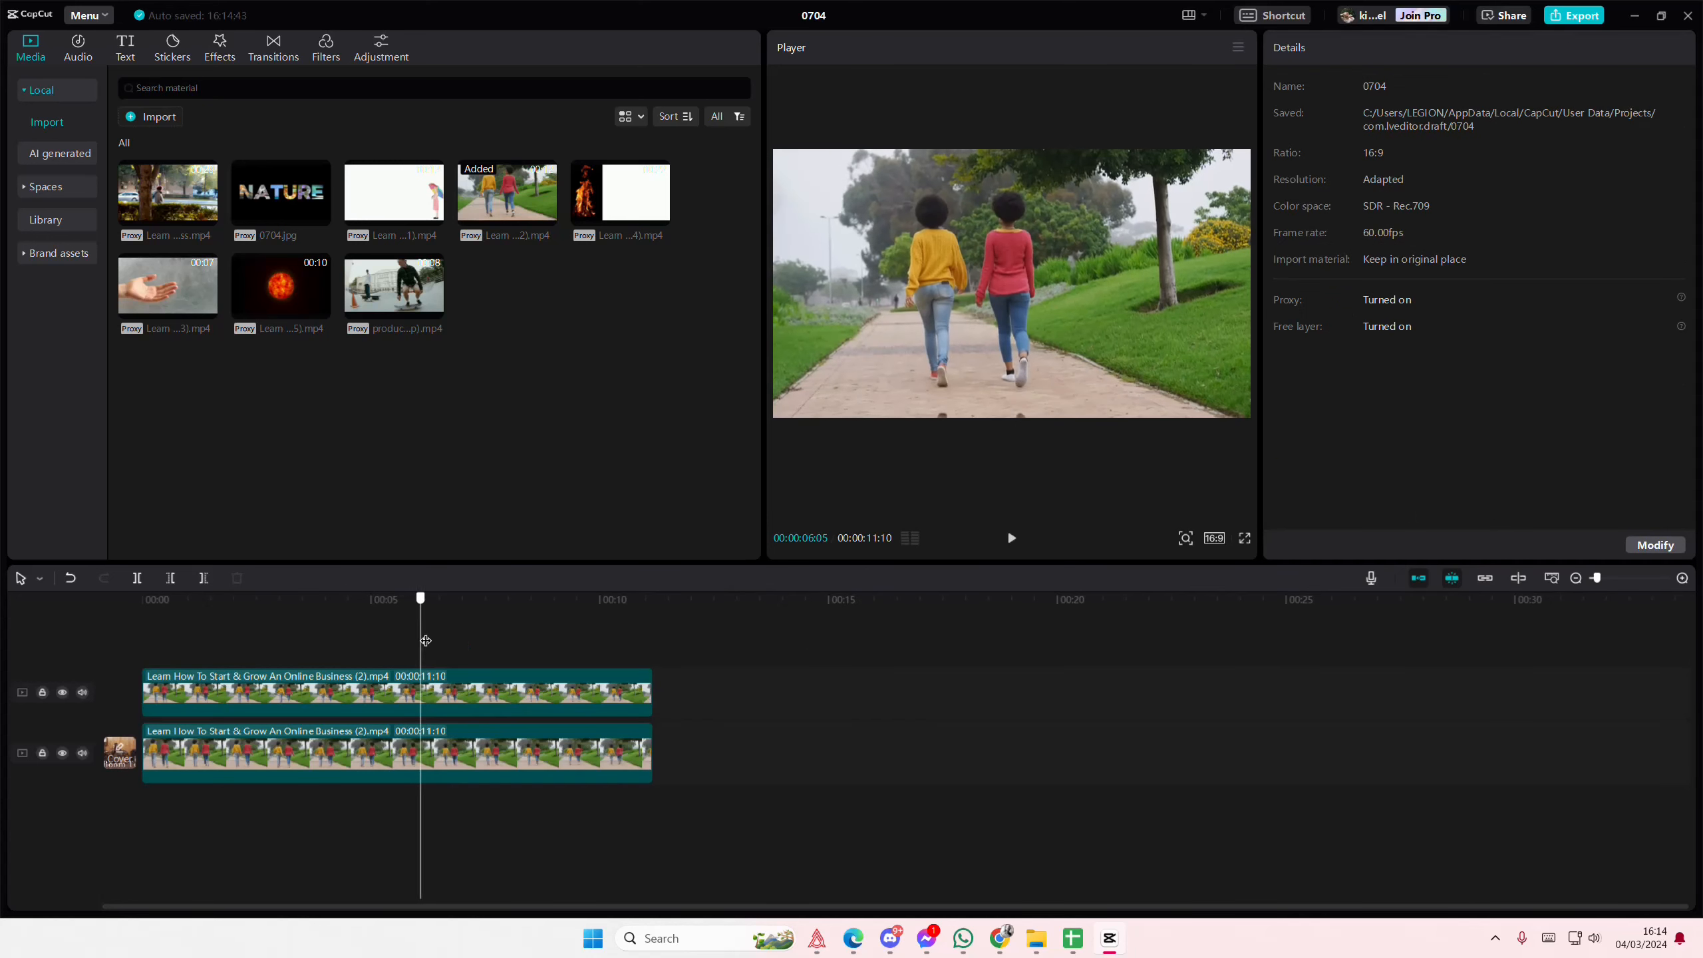
click(441, 635)
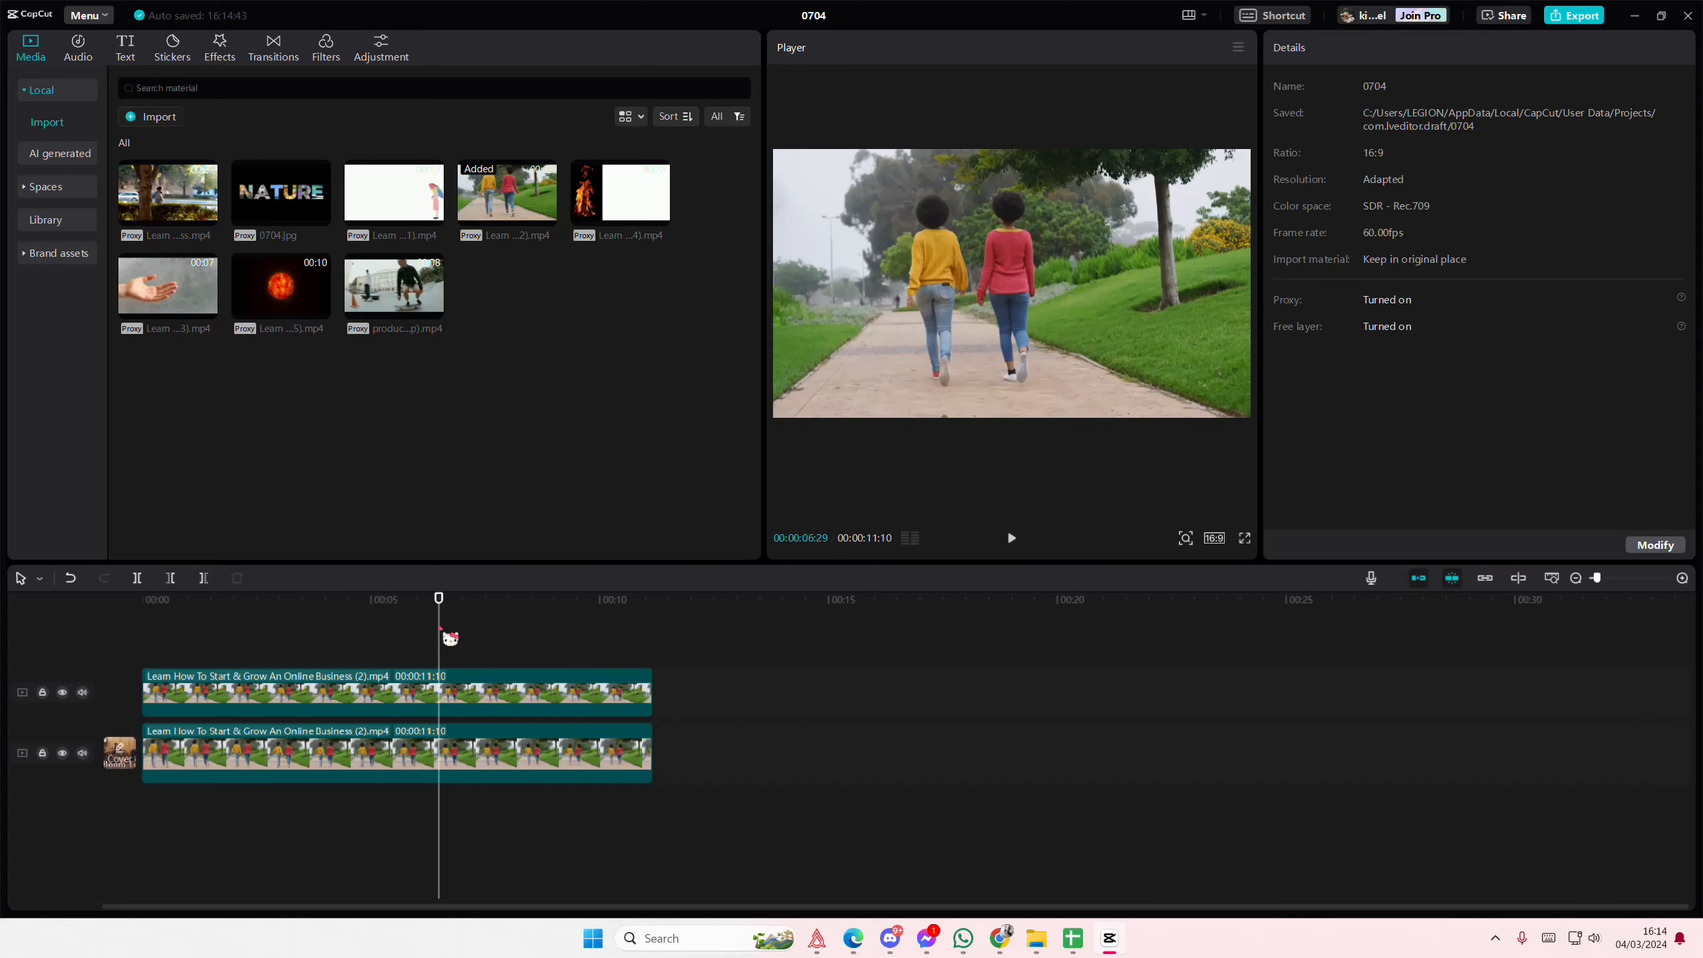
Darken the flipped copy: contrast 50, highlights, shadows and whites -50 in Adjustment
click(549, 676)
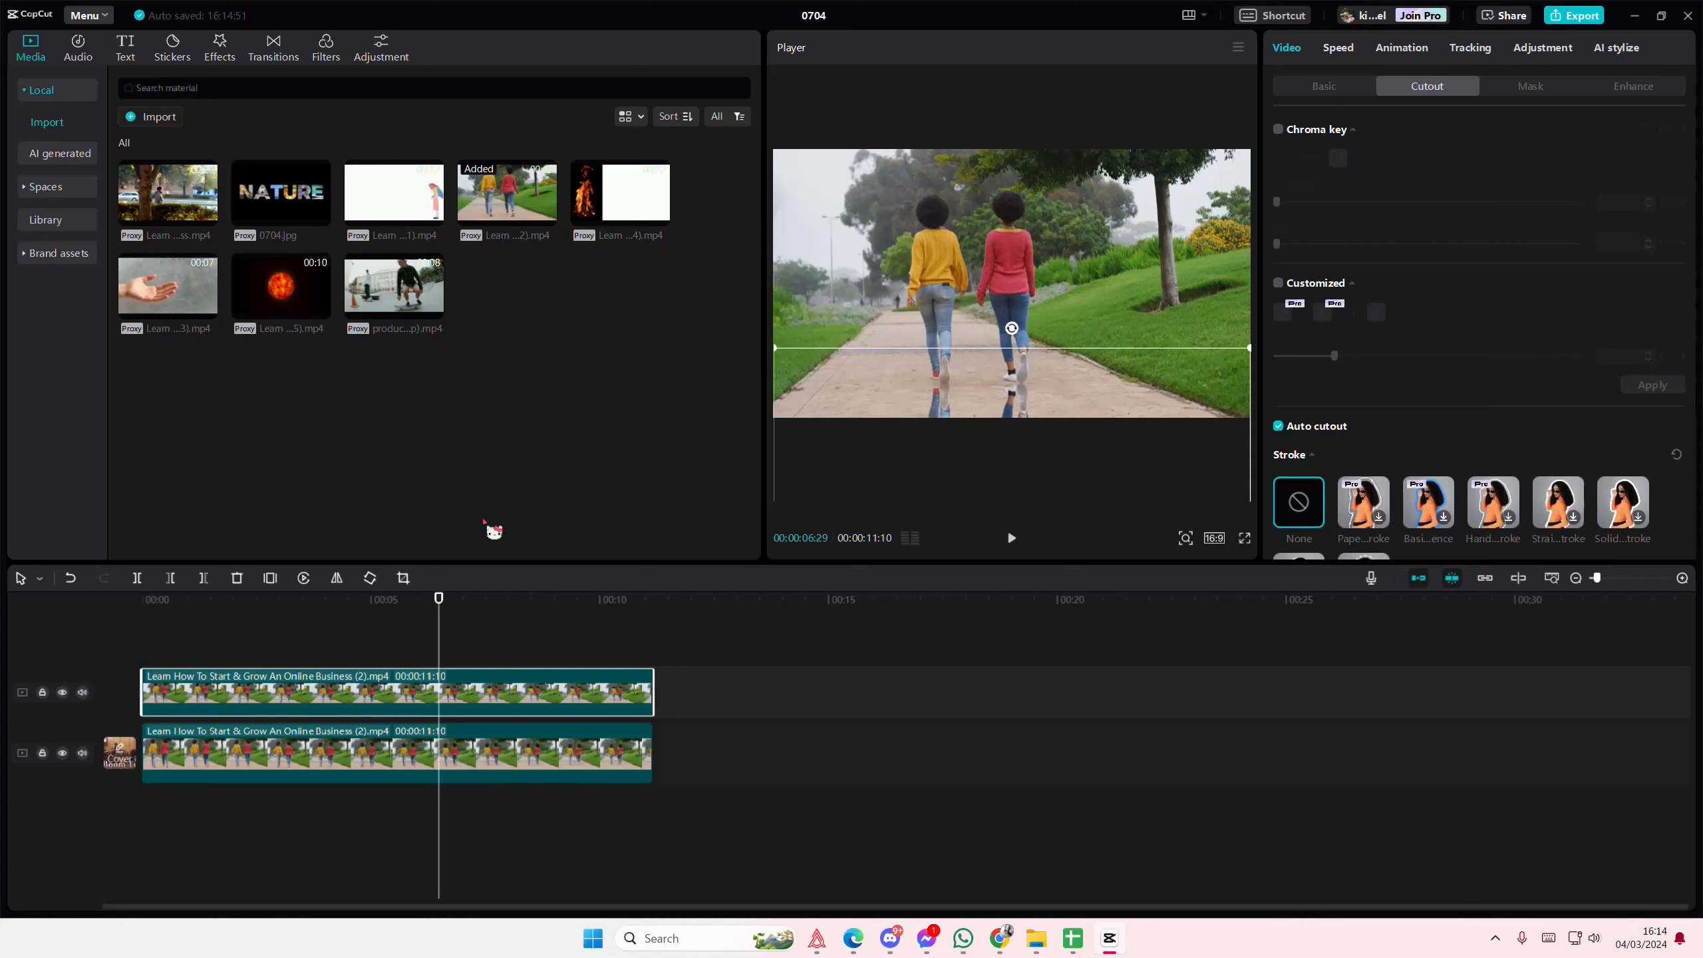
click(1541, 54)
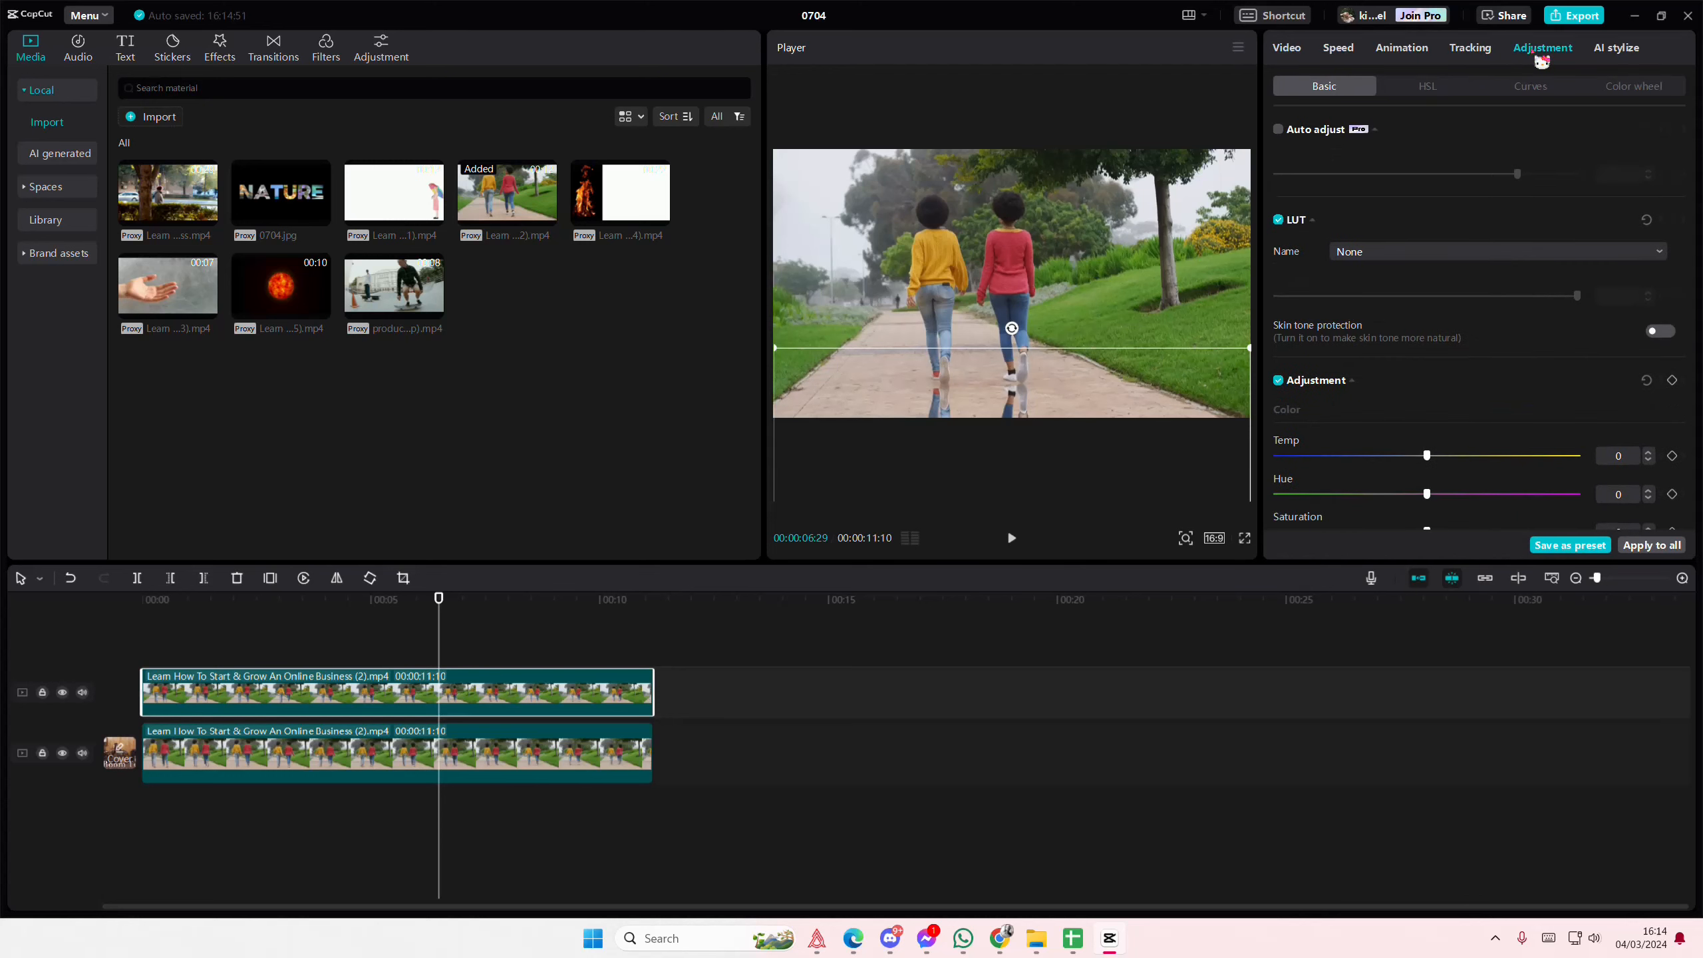
scroll(1343, 431, down, 1)
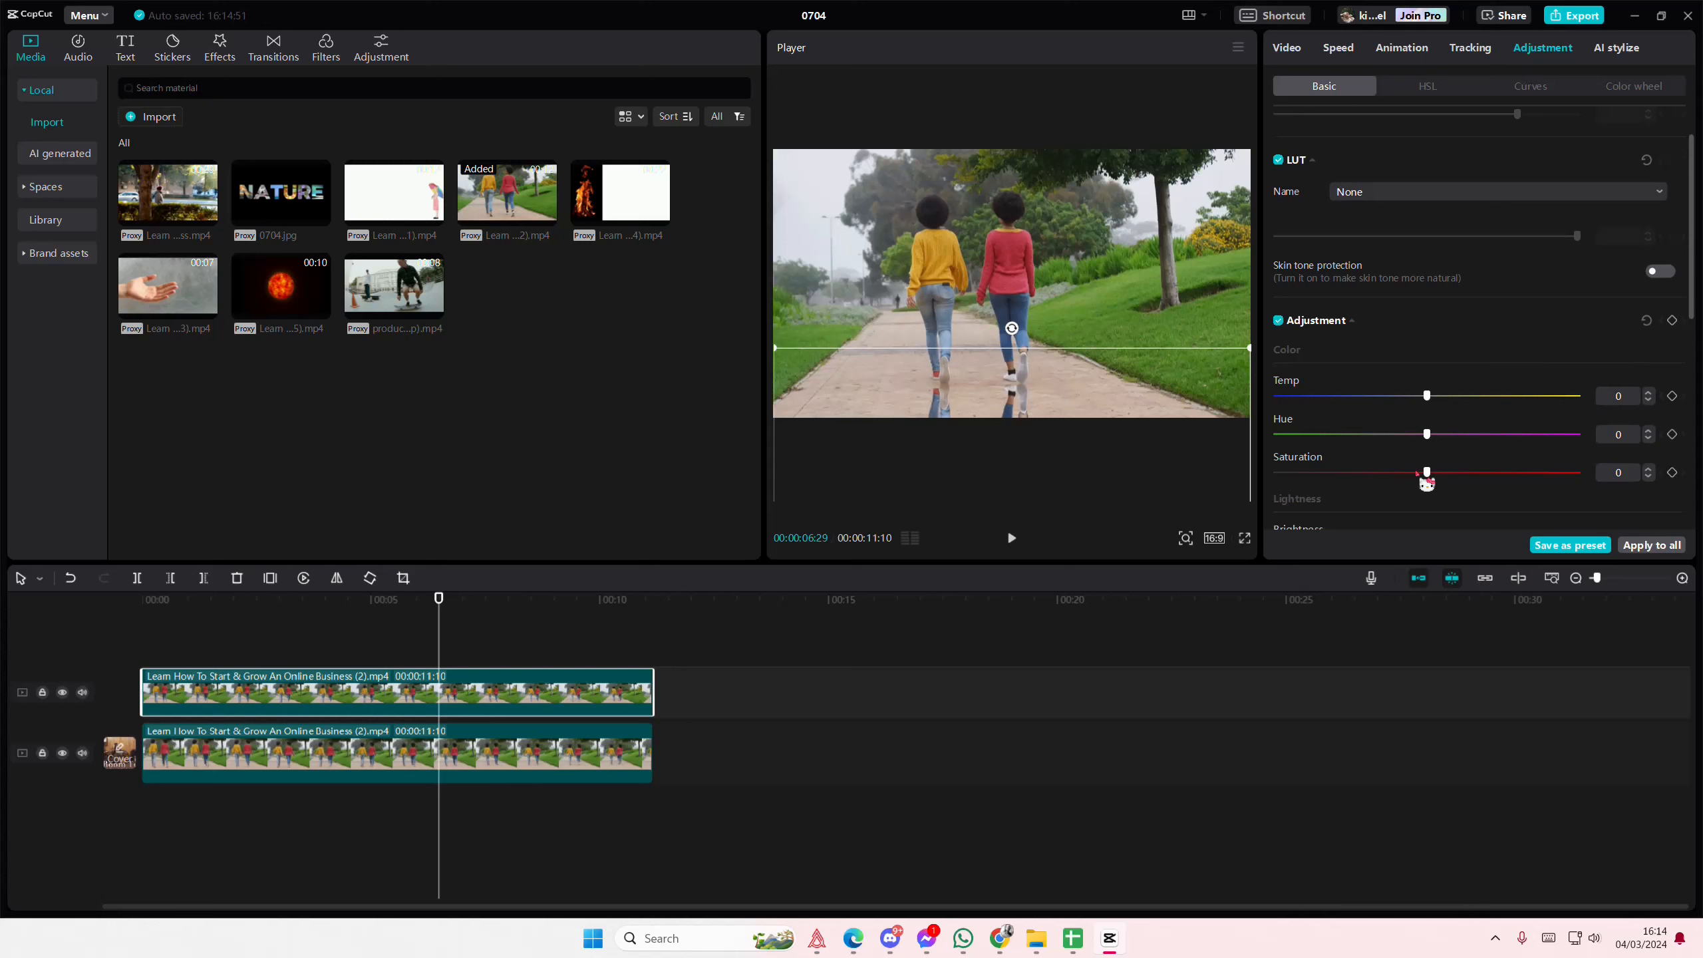
drag(1427, 474, 1136, 479)
scroll(1361, 460, down, 1)
drag(1427, 486, 1277, 483)
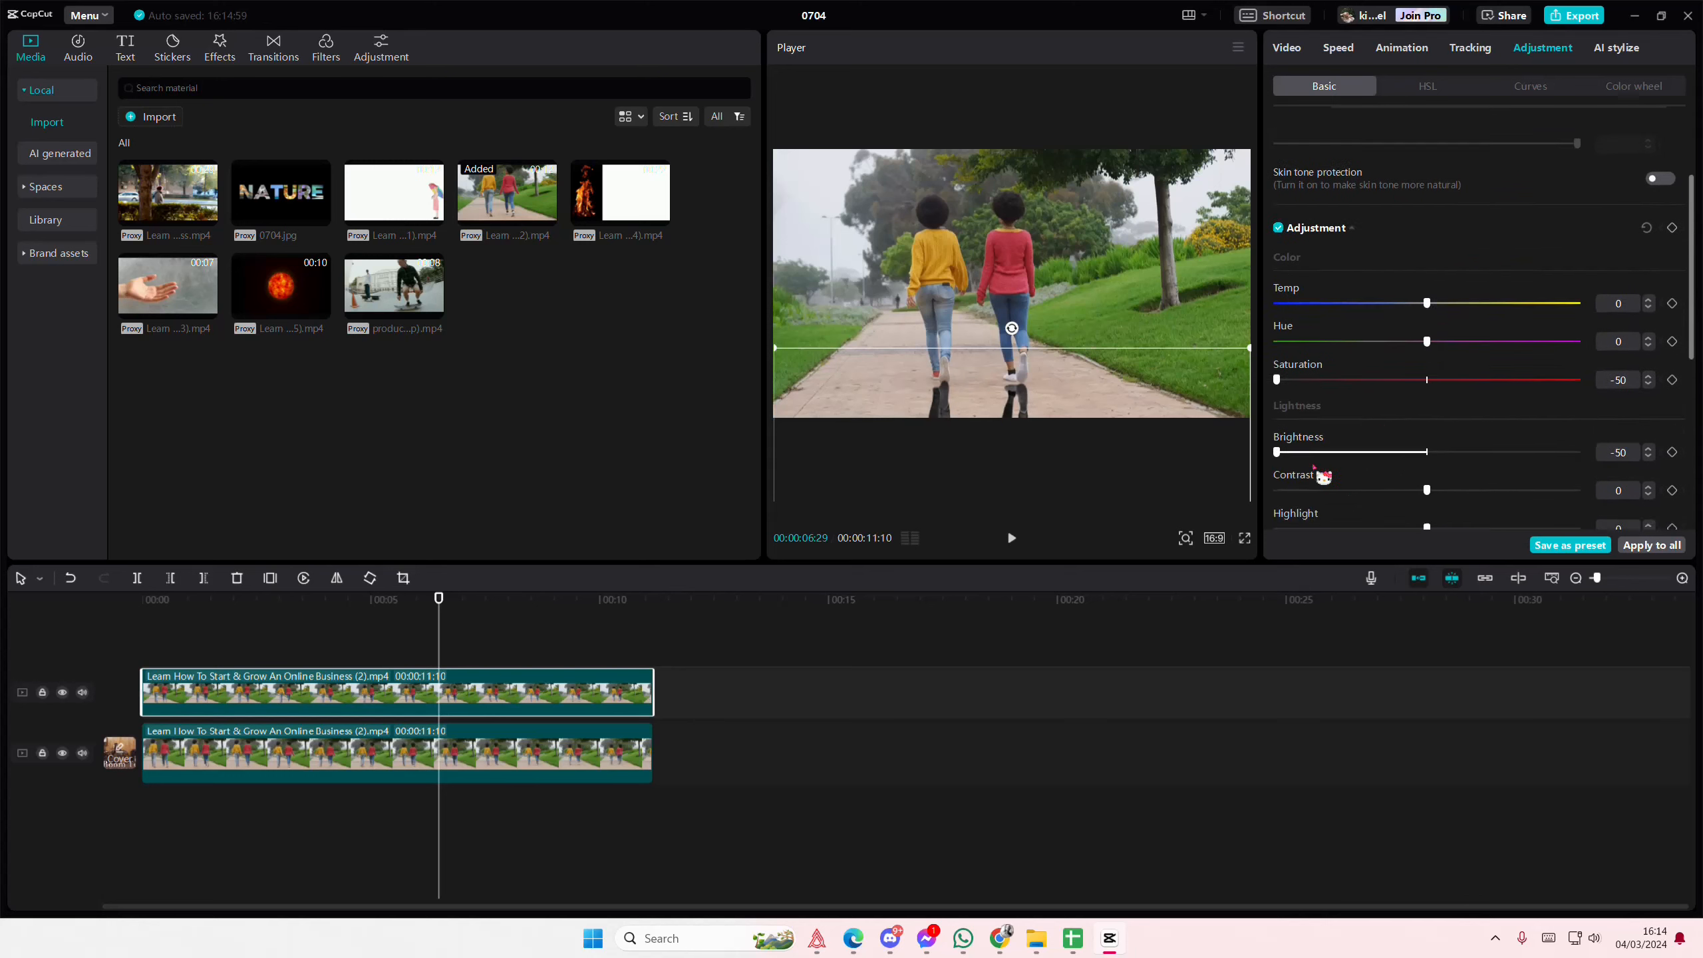
scroll(1425, 332, down, 2)
scroll(1432, 200, down, 1)
drag(1427, 143, 1663, 150)
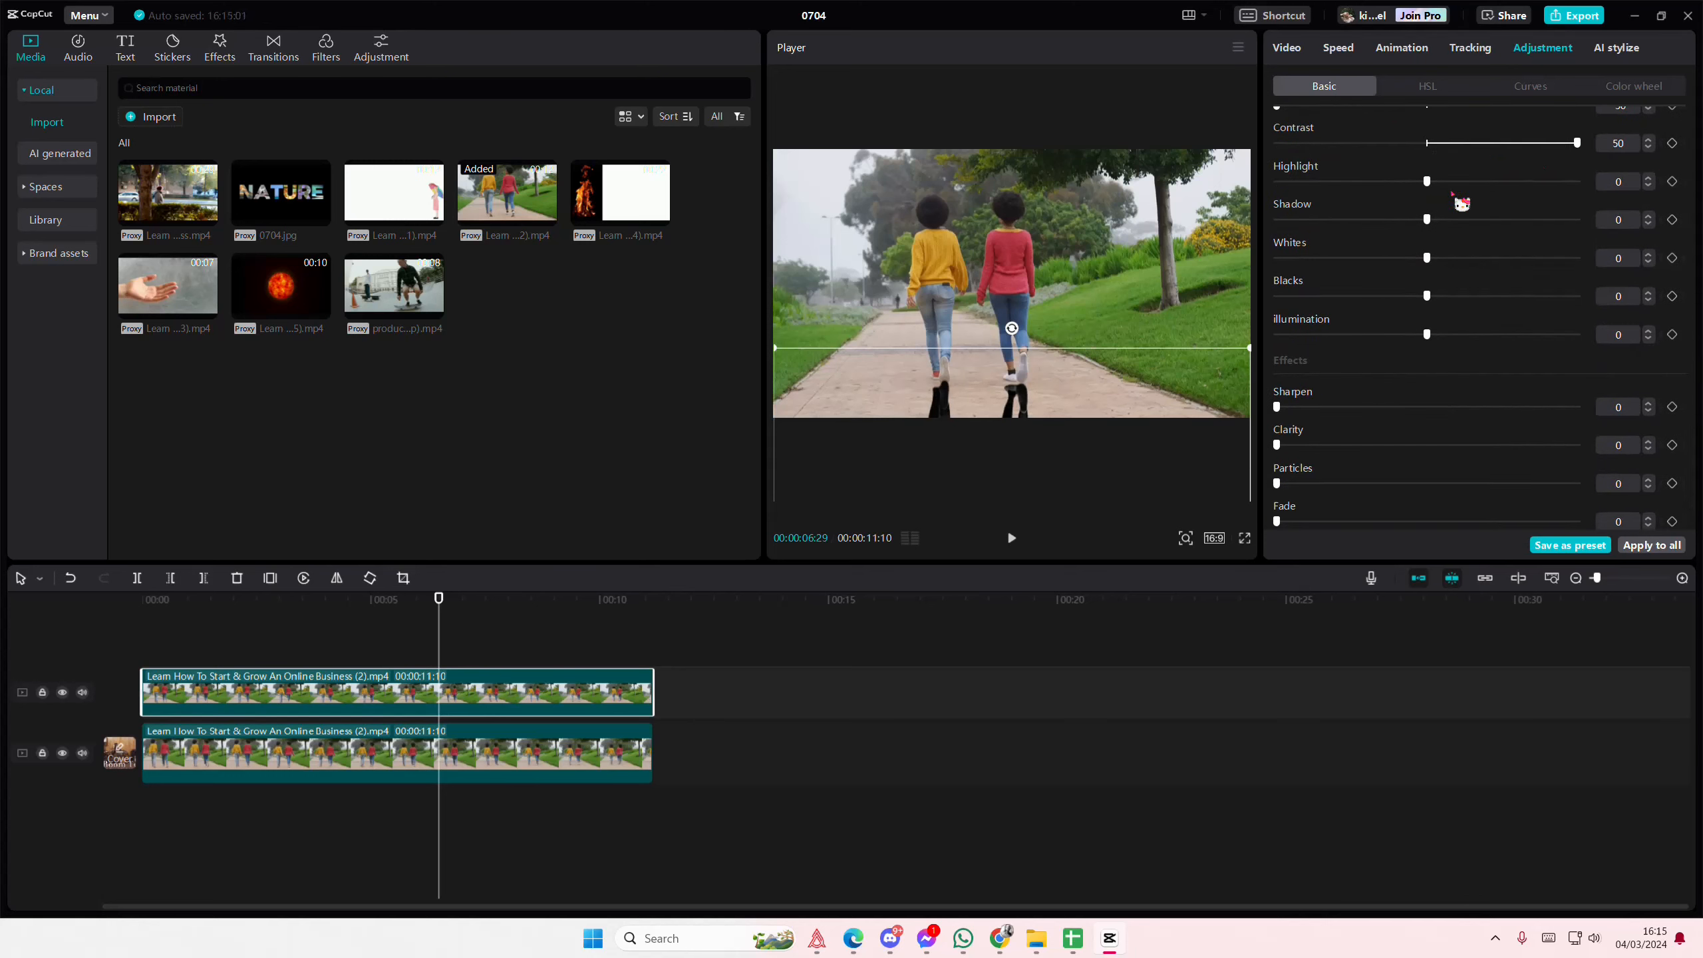
drag(1426, 181, 1128, 217)
drag(1427, 220, 1198, 226)
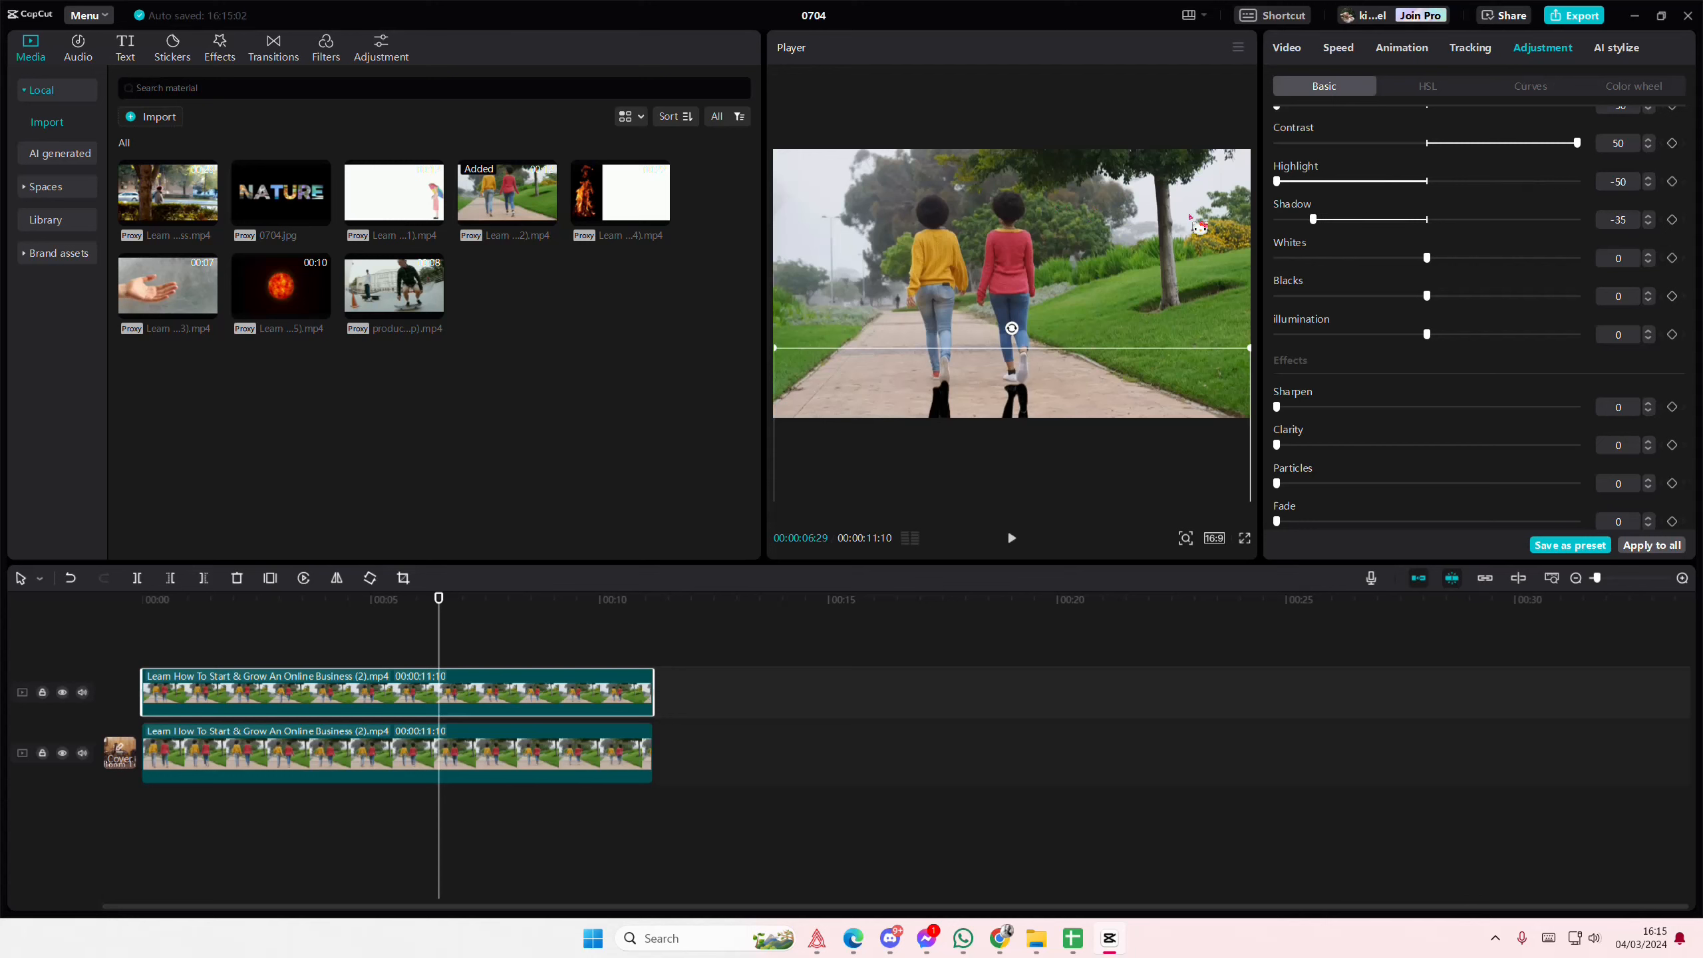
drag(1427, 258, 1116, 265)
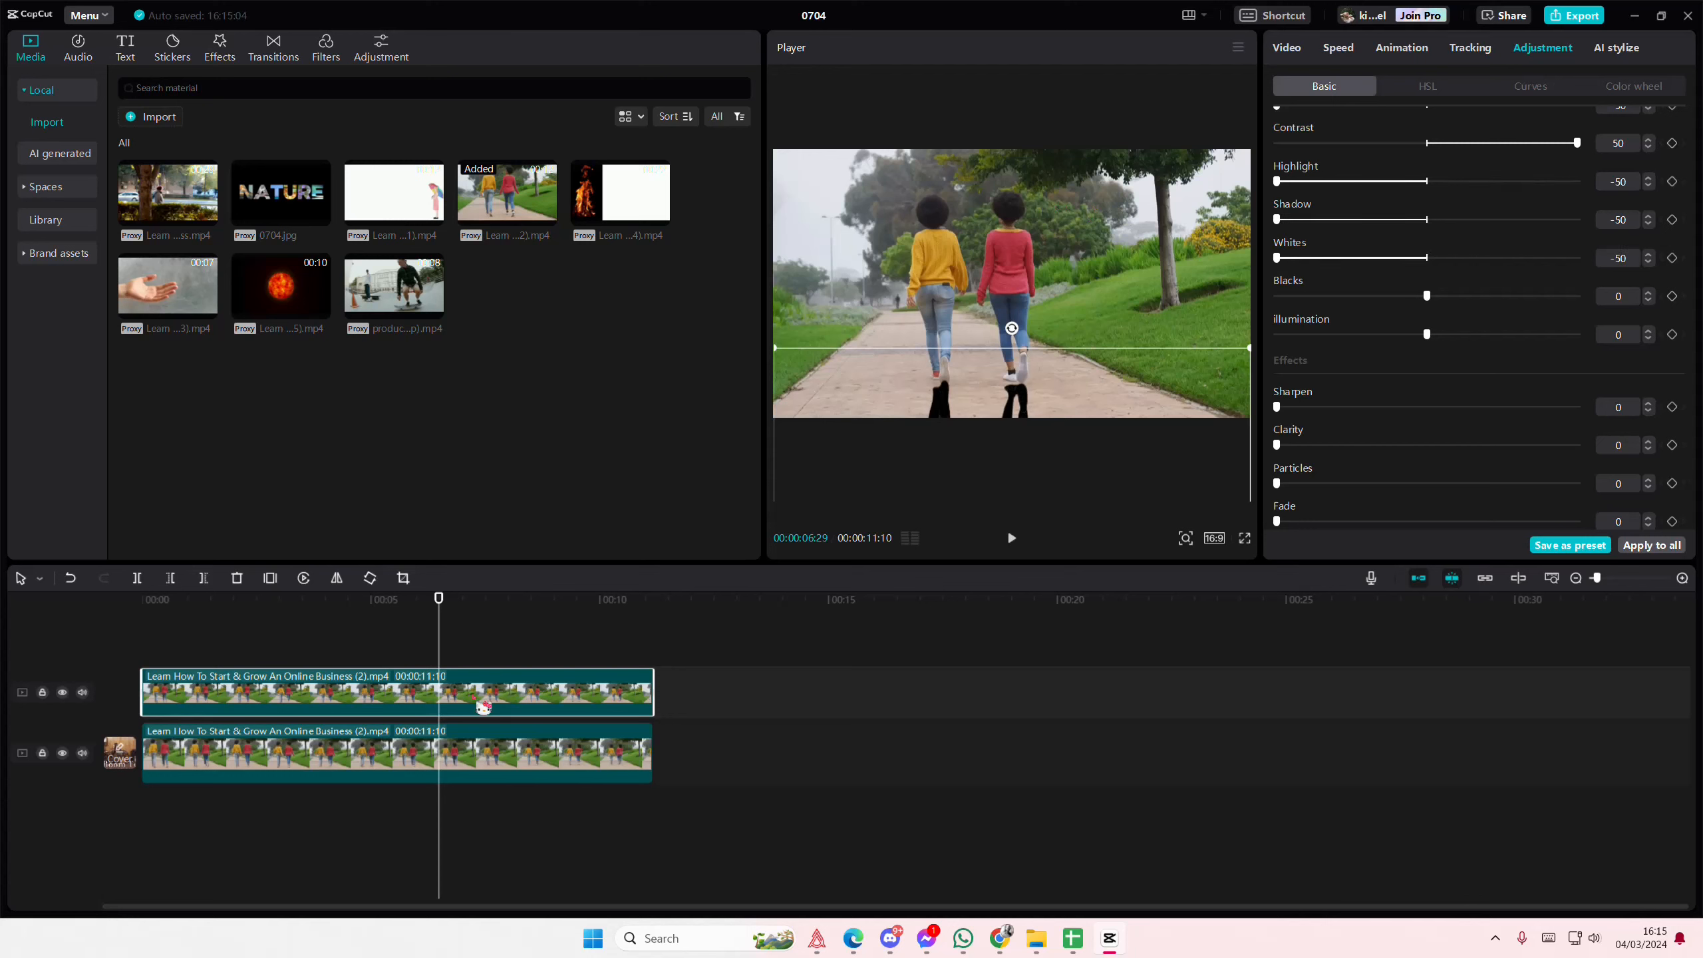
Enable Blend for the shadow copy in the Video Basic settings
click(1292, 53)
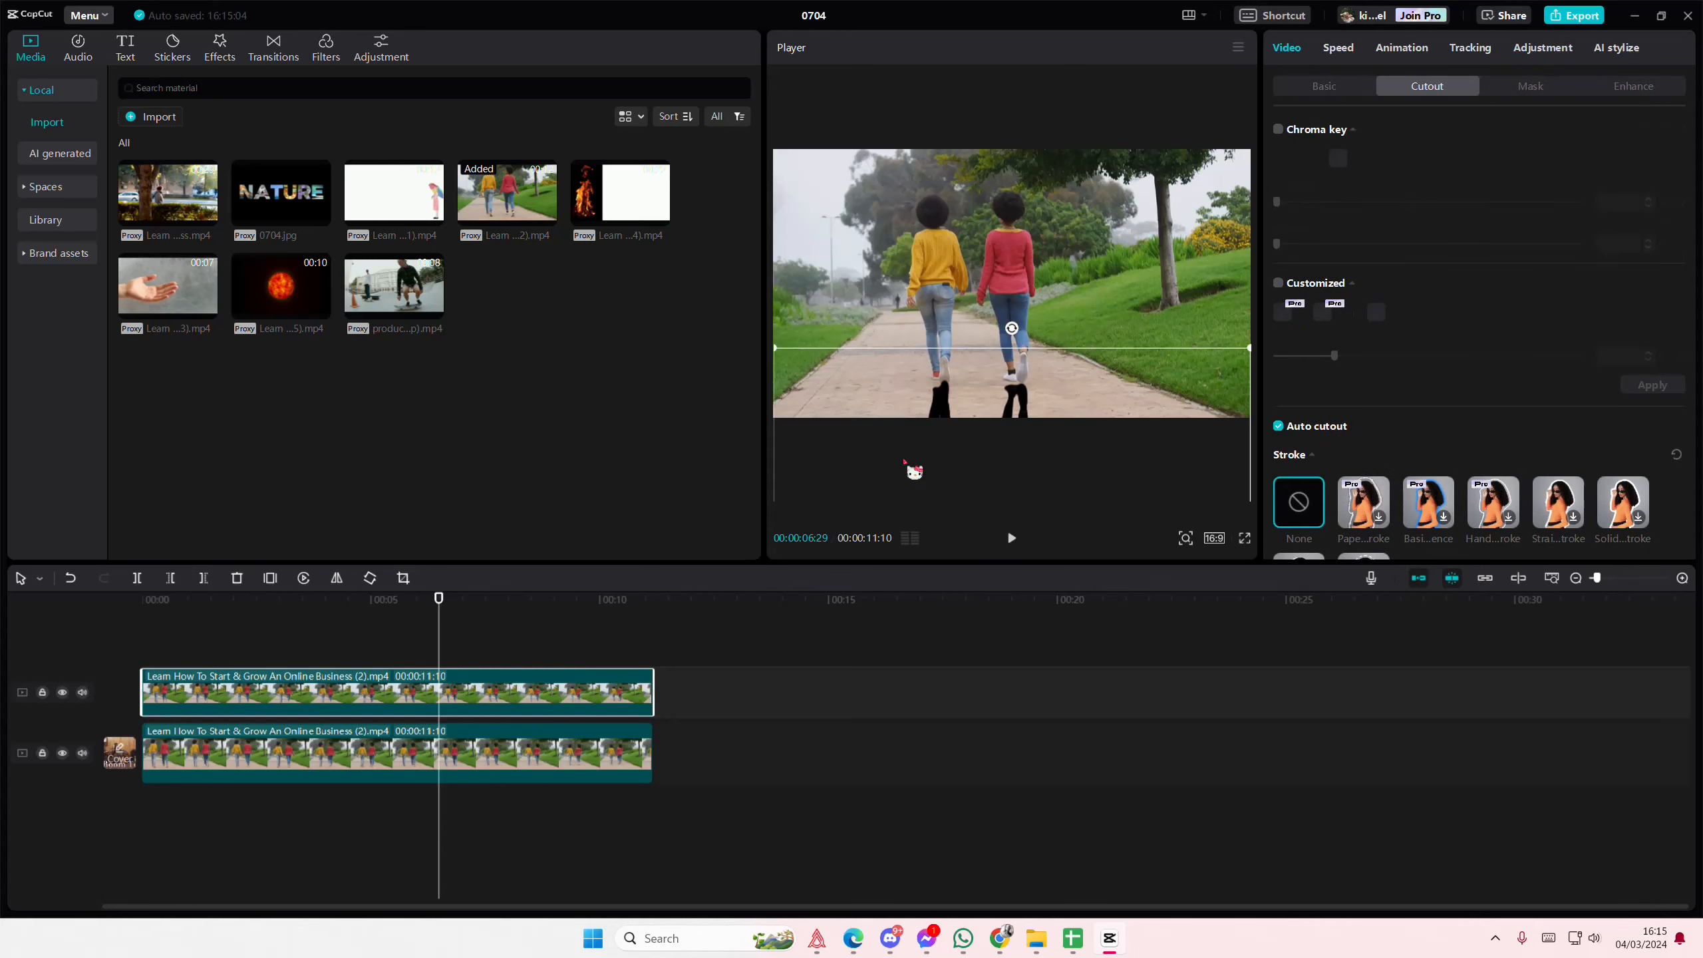
click(1300, 88)
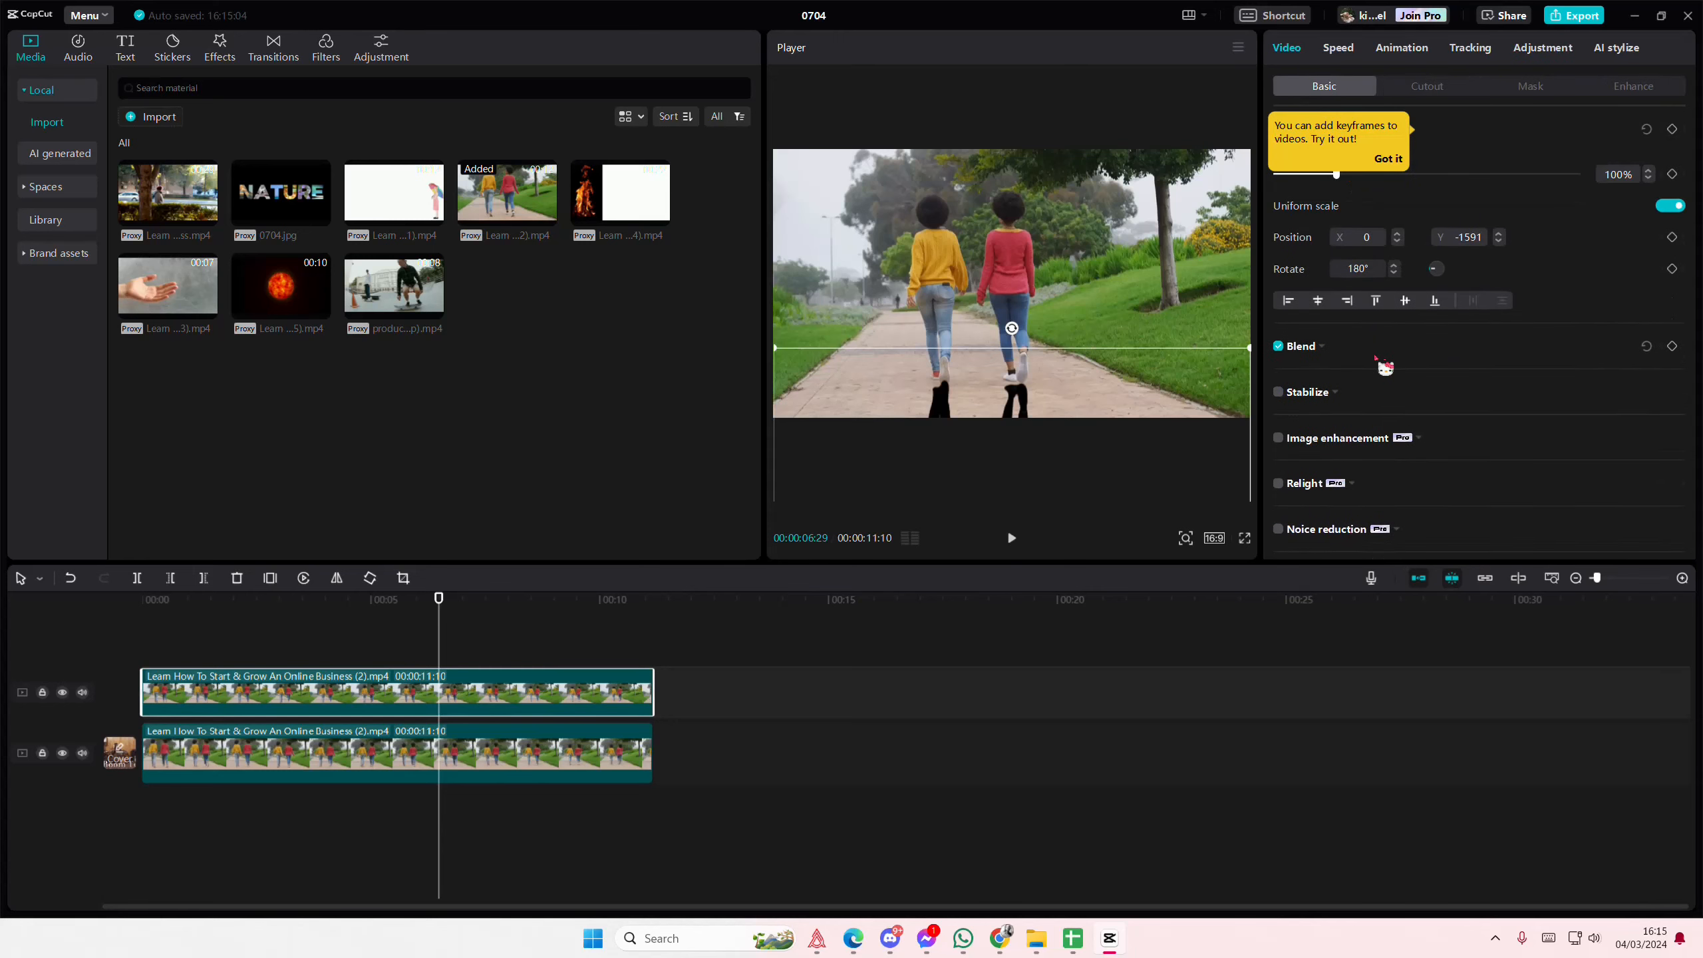
scroll(1380, 370, down, 2)
scroll(1407, 422, down, 2)
scroll(1411, 445, down, 3)
scroll(1401, 468, up, 3)
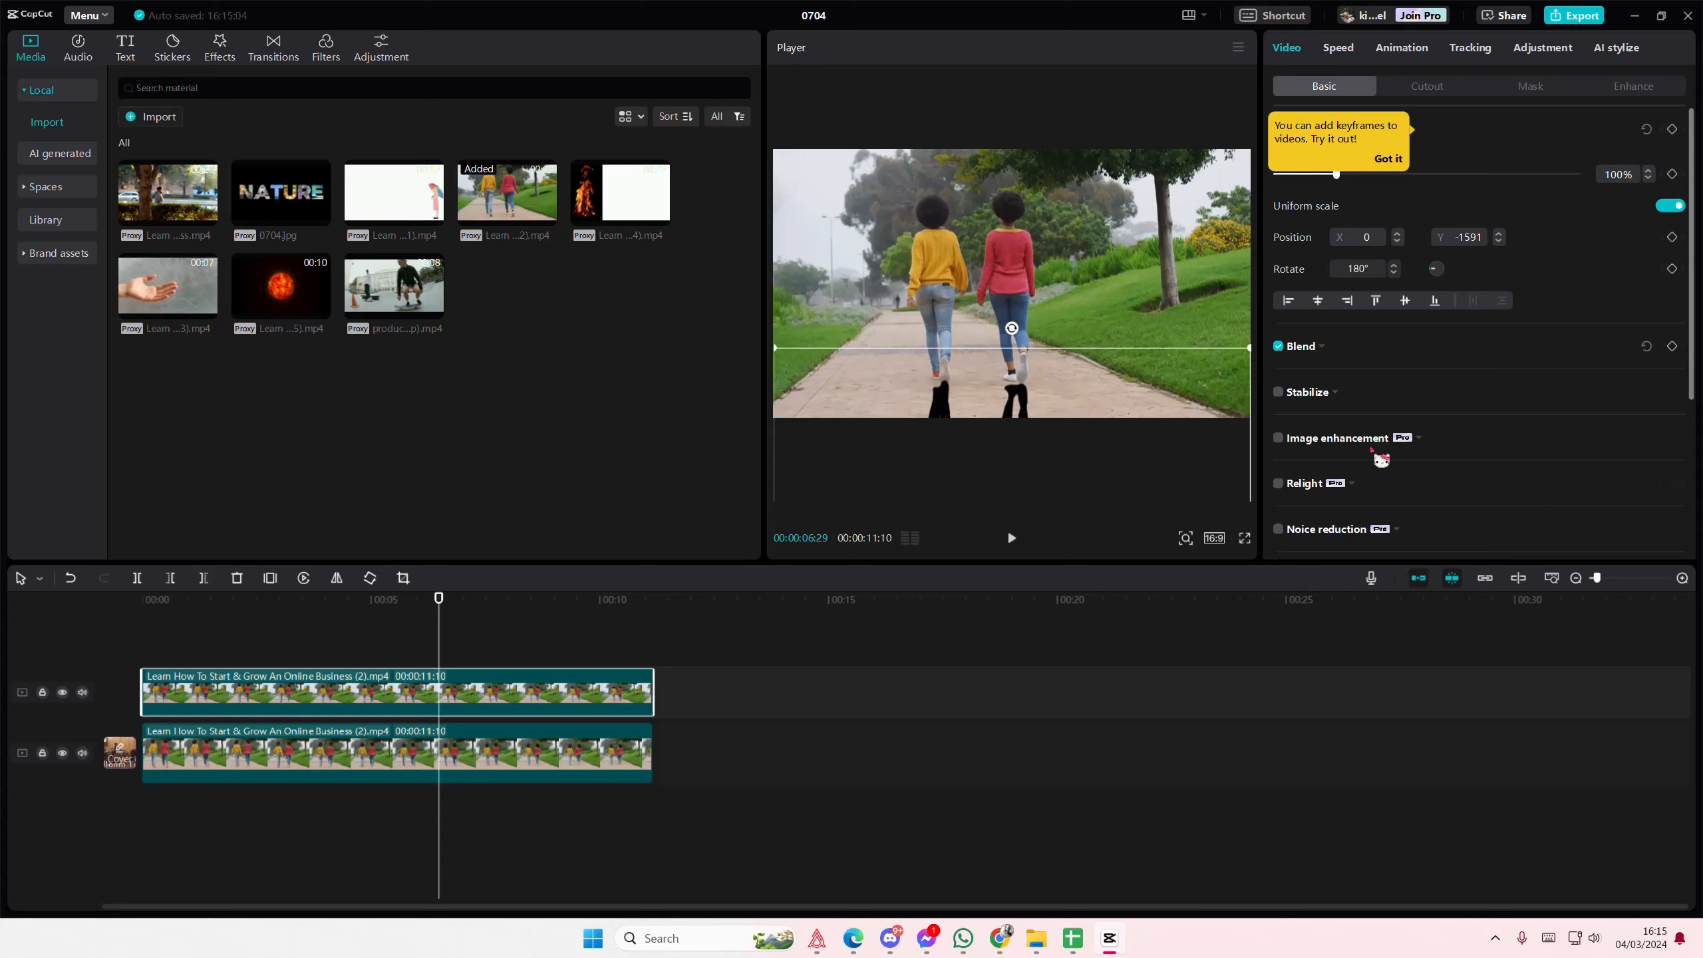
click(1327, 349)
mouse_move(1447, 431)
mouse_down()
mouse_move(1367, 438)
mouse_move(1378, 427)
mouse_up()
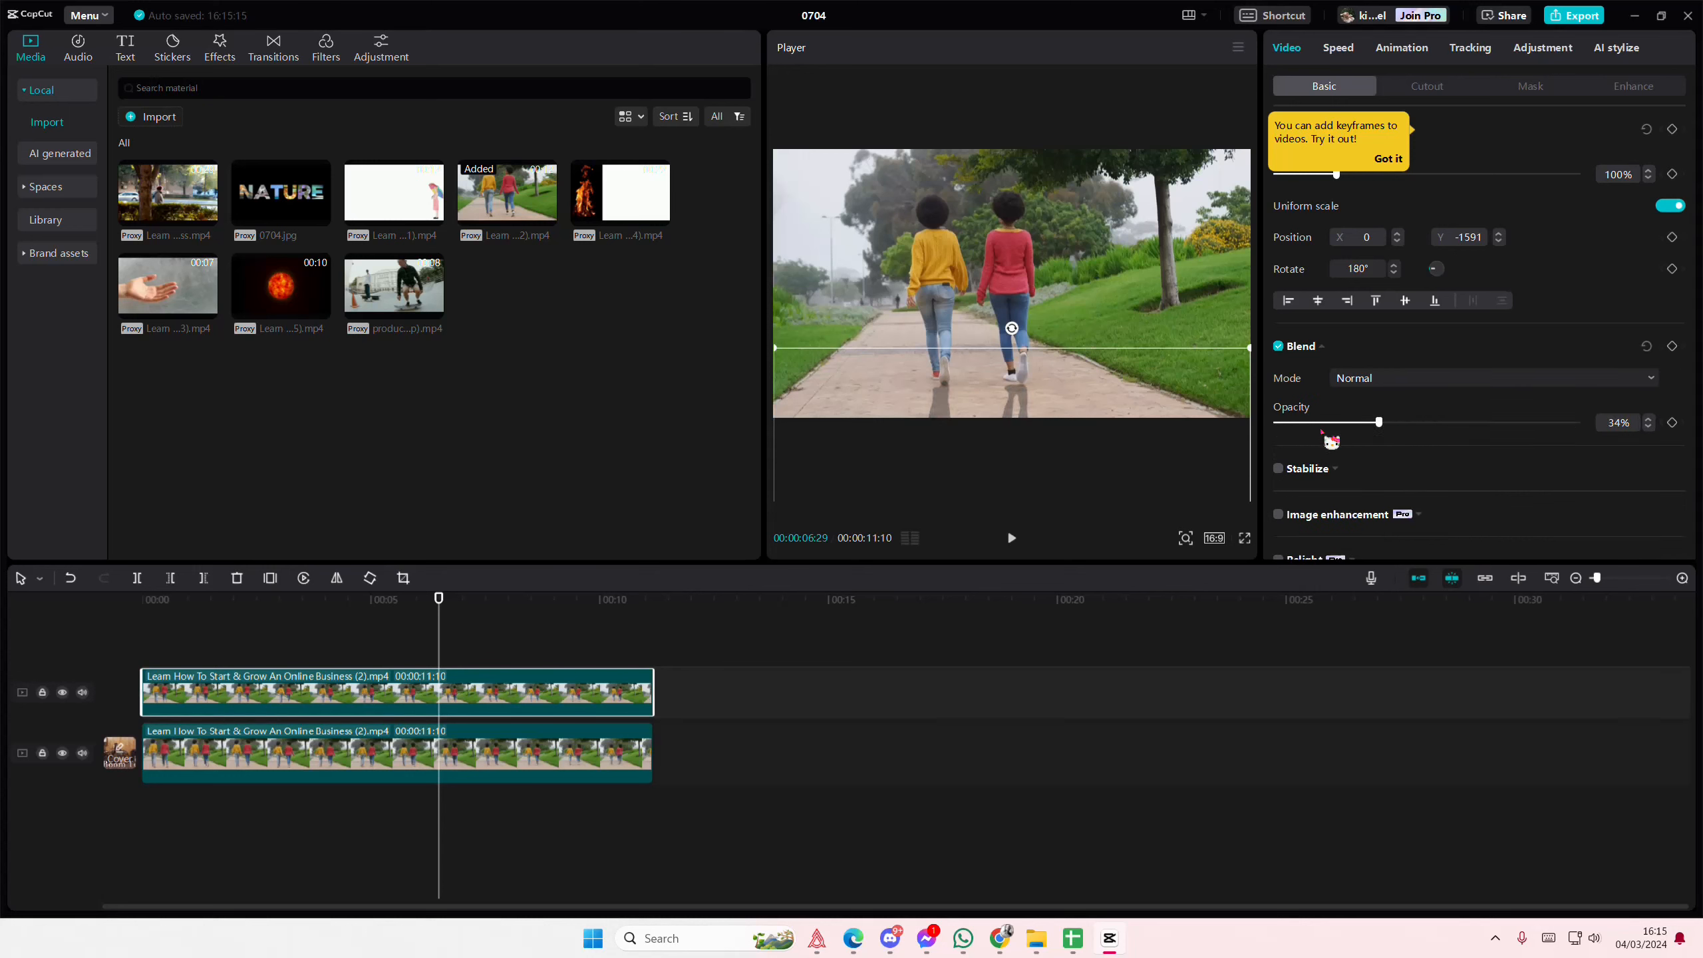
mouse_move(492, 641)
mouse_down()
mouse_move(627, 659)
mouse_move(437, 663)
mouse_up()
Reduce the shadow copy's opacity to 20% and review the faint shadow on the path
click(610, 701)
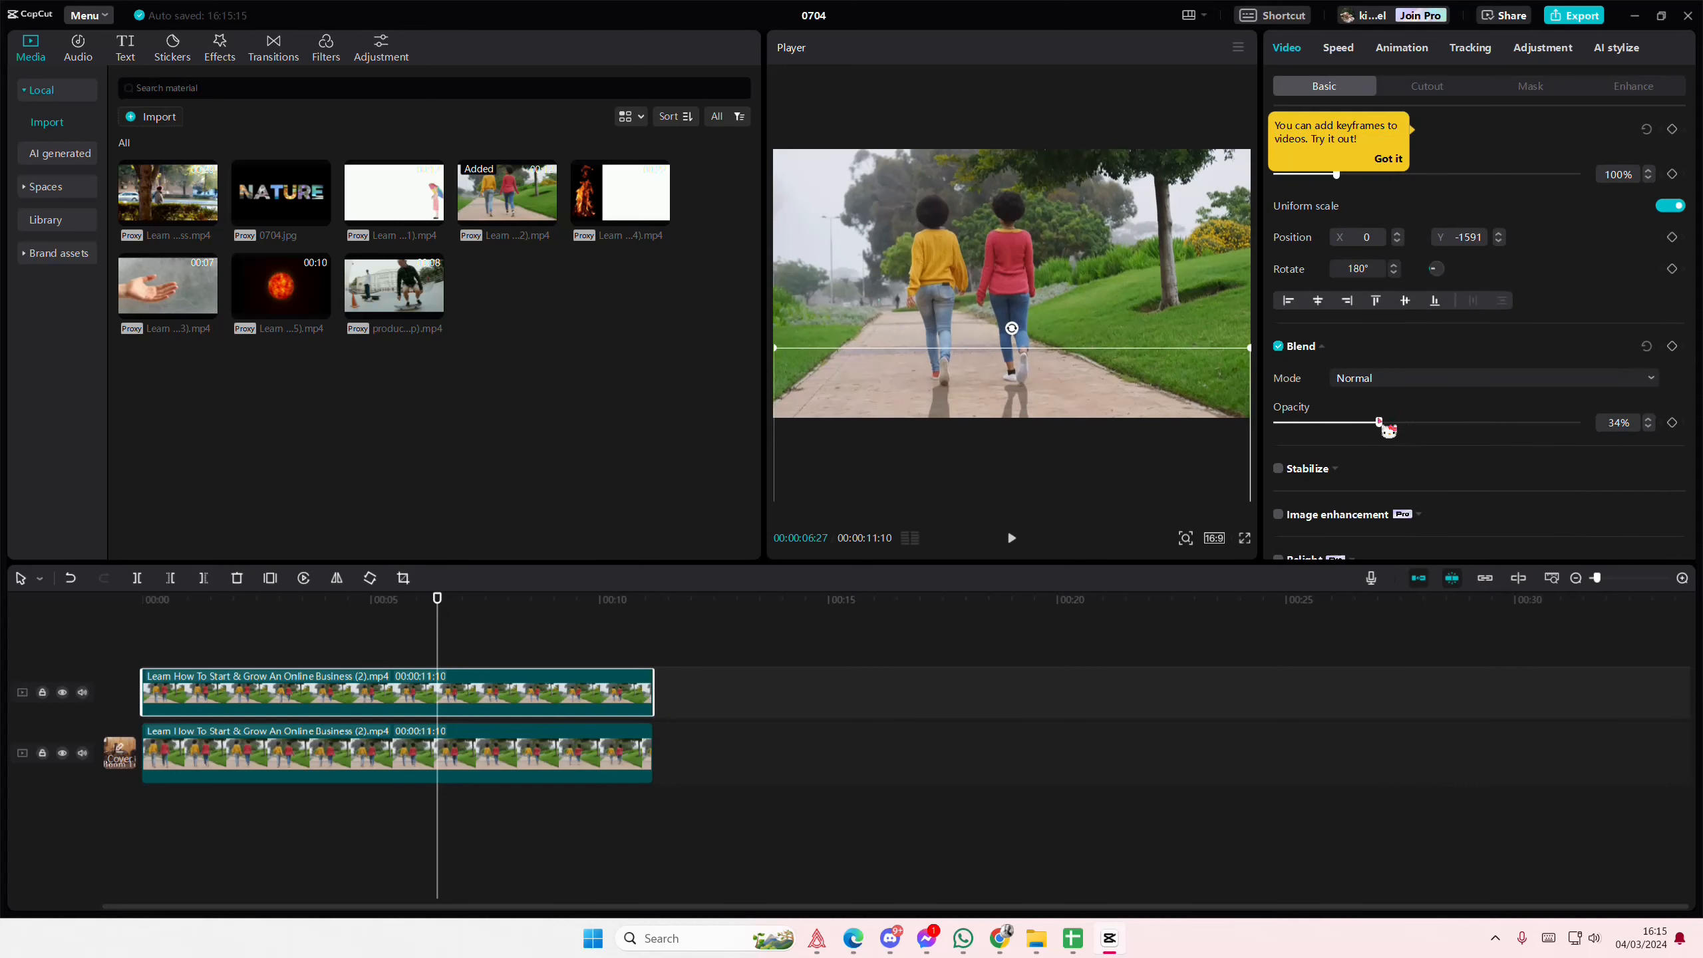
mouse_move(1387, 430)
mouse_down()
mouse_move(1456, 441)
mouse_move(1309, 442)
mouse_move(1350, 449)
mouse_up()
click(589, 647)
drag(559, 647, 412, 636)
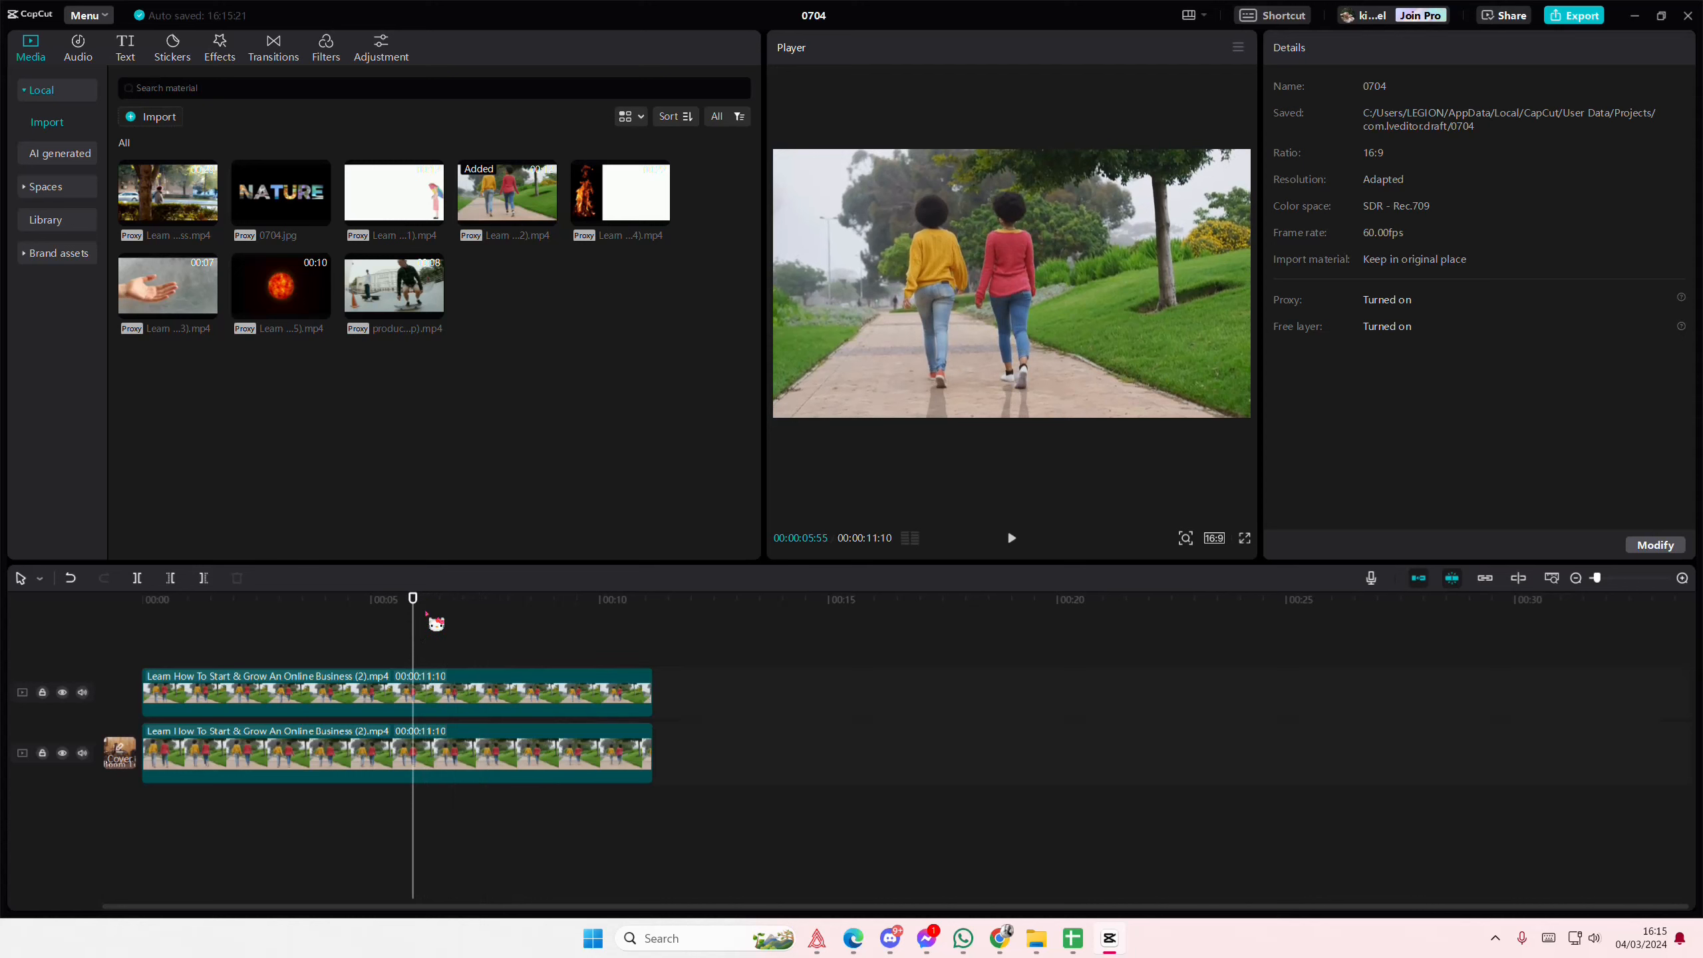